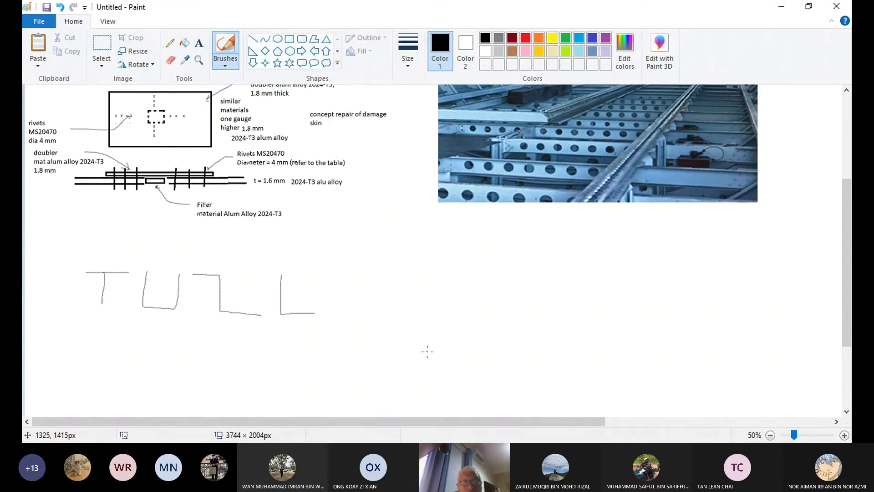
Choose a brush and draw the upright leg outline of the angle bracket
{"action": "scroll", "coordinate": [379, 344], "scroll_direction": "down", "scroll_amount": 3}
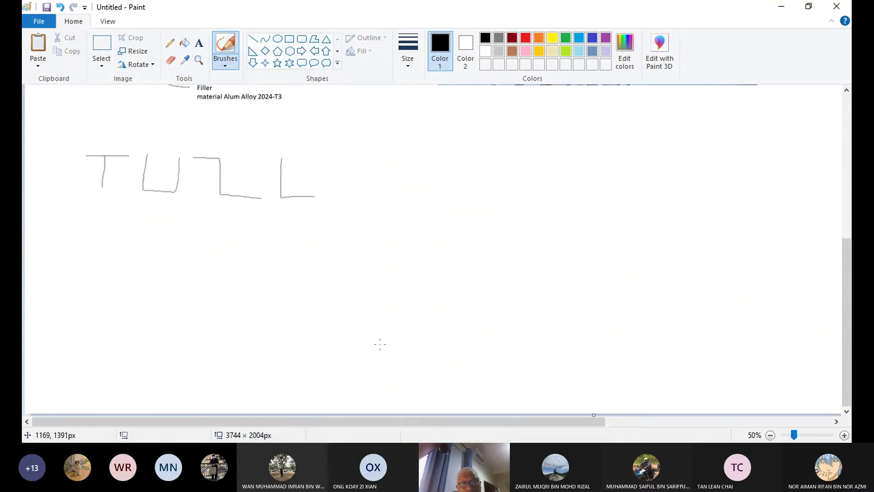
{"action": "scroll", "coordinate": [379, 344], "scroll_direction": "up", "scroll_amount": 2}
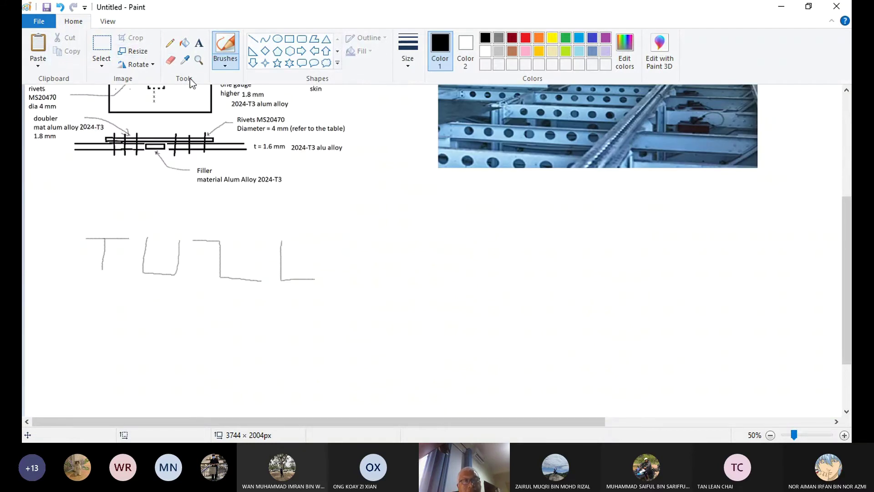
{"action": "left_click", "coordinate": [229, 67]}
{"action": "left_click", "coordinate": [298, 109]}
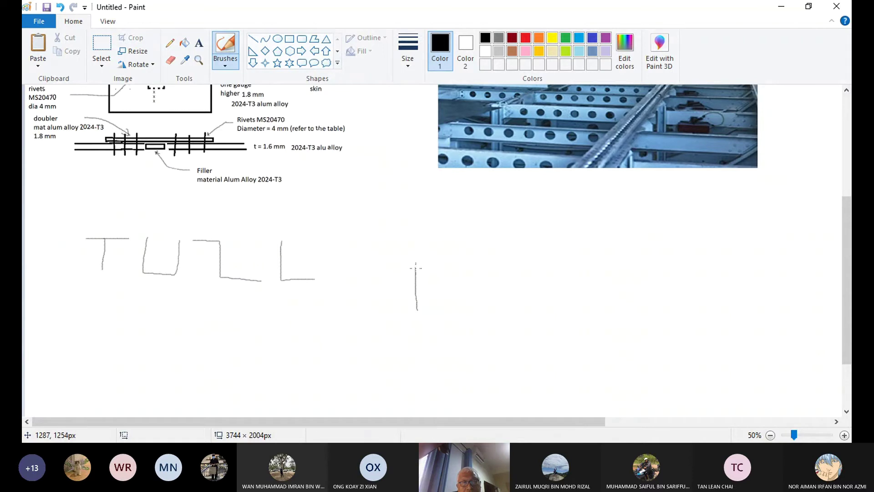
{"action": "left_click_drag", "start_coordinate": [415, 268], "coordinate": [561, 210]}
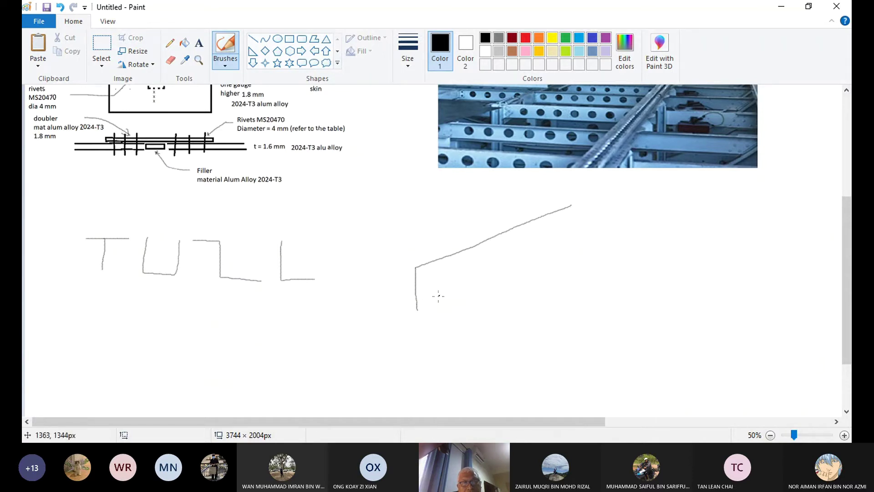
{"action": "mouse_move", "coordinate": [430, 305]}
{"action": "left_mouse_down"}
{"action": "mouse_move", "coordinate": [581, 245]}
{"action": "mouse_move", "coordinate": [581, 202]}
{"action": "left_mouse_up"}
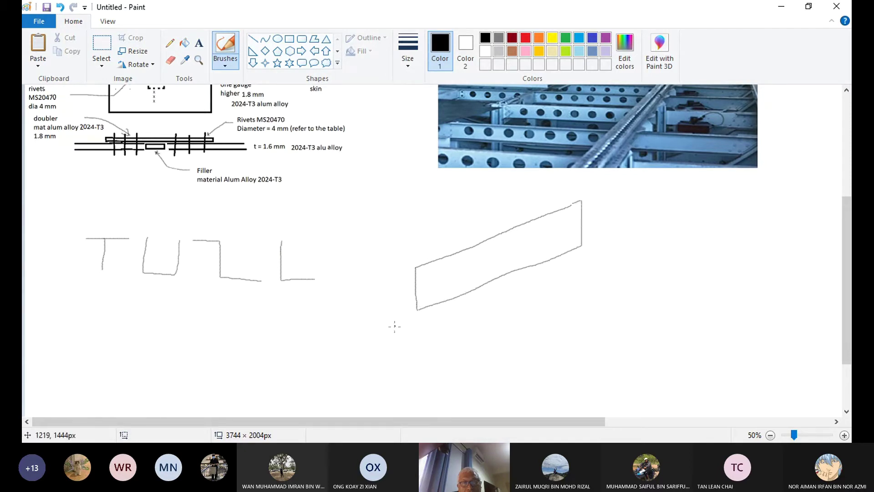
Draw the flange's bottom and far edges, redrawing the misplaced far edge to the right corner
{"action": "left_click_drag", "start_coordinate": [419, 309], "coordinate": [469, 308]}
{"action": "left_click_drag", "start_coordinate": [592, 243], "coordinate": [646, 247]}
{"action": "left_click_drag", "start_coordinate": [466, 309], "coordinate": [544, 293]}
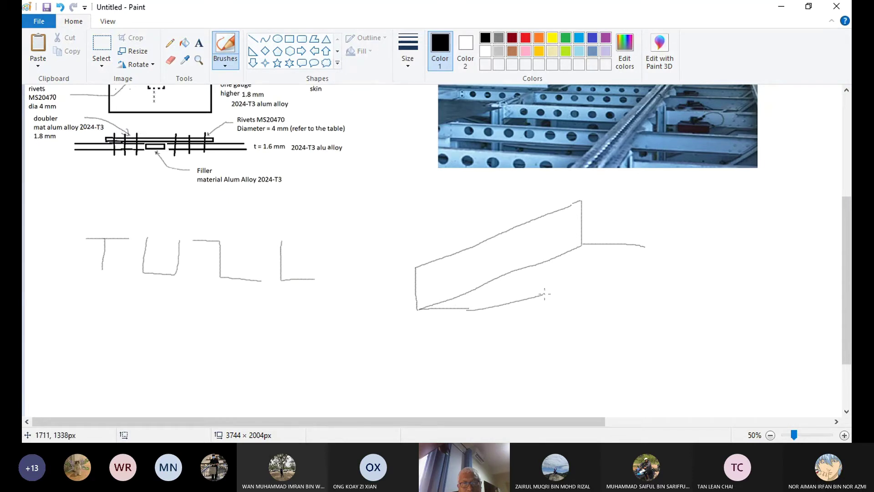
{"action": "left_click", "coordinate": [60, 7]}
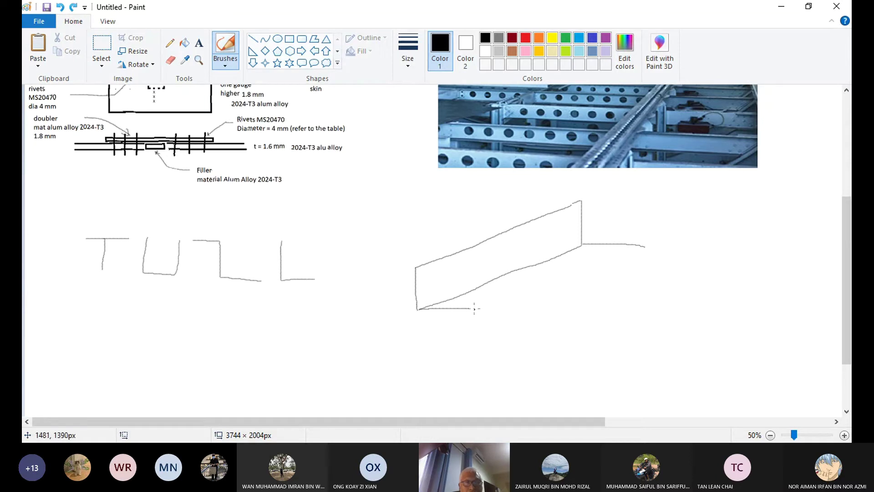
{"action": "left_click_drag", "start_coordinate": [469, 309], "coordinate": [609, 249]}
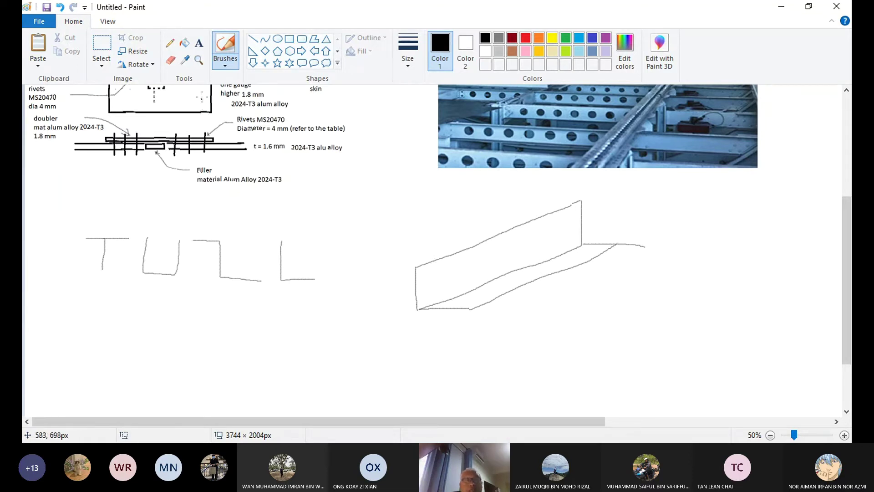
Erase the overhanging end of the horizontal line at the leg's right corner
{"action": "left_click", "coordinate": [170, 63]}
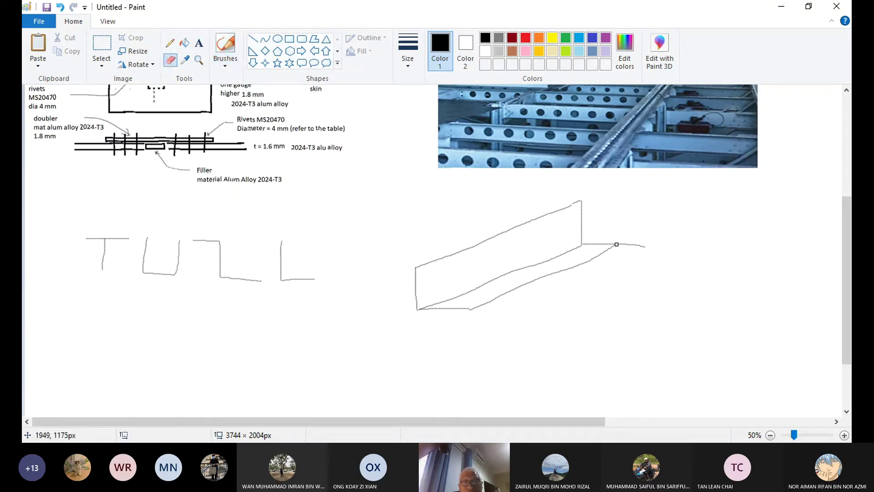
{"action": "left_click_drag", "start_coordinate": [623, 244], "coordinate": [651, 245]}
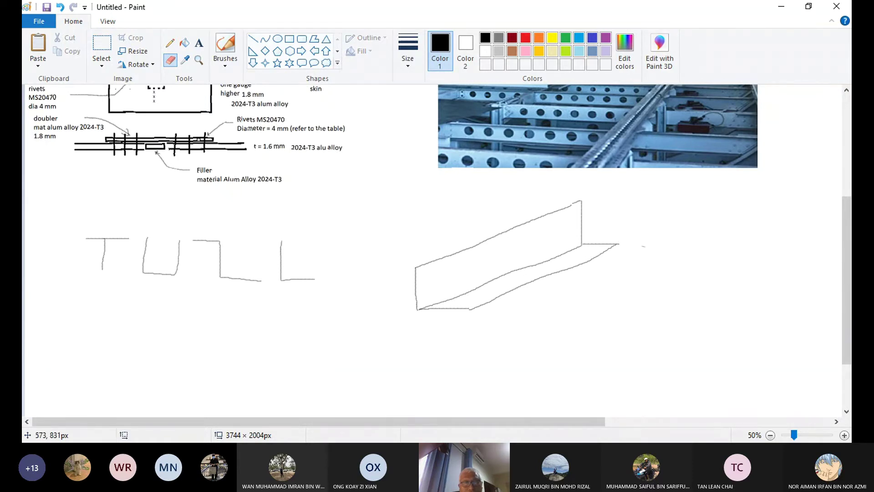
{"action": "left_click", "coordinate": [227, 66]}
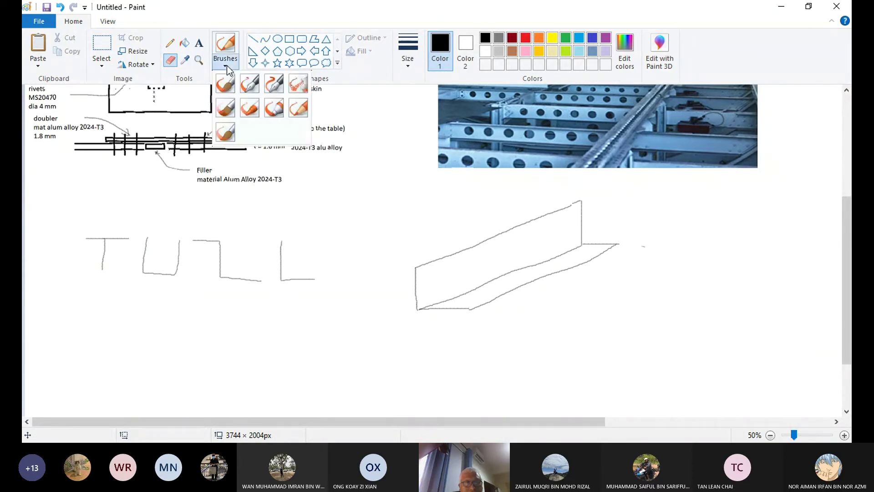
Brush a wavy skin outline below, right of and over the angle bracket
{"action": "left_click", "coordinate": [301, 111]}
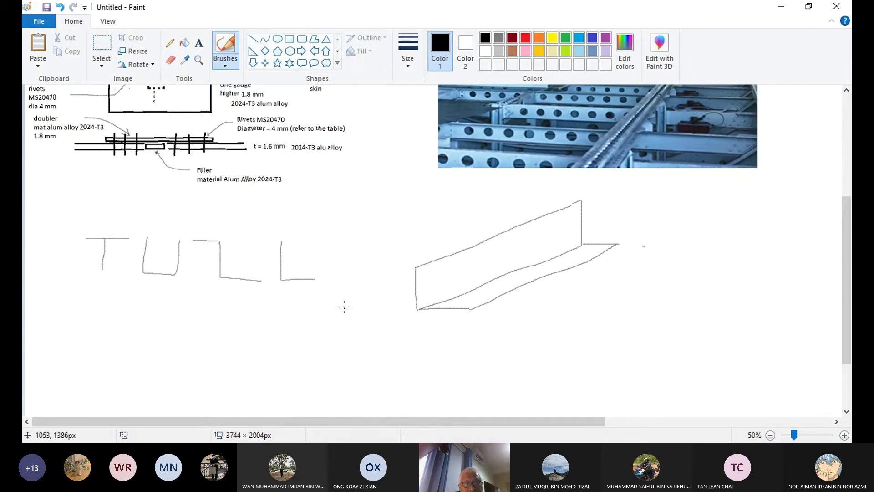
{"action": "left_click_drag", "start_coordinate": [340, 299], "coordinate": [544, 335]}
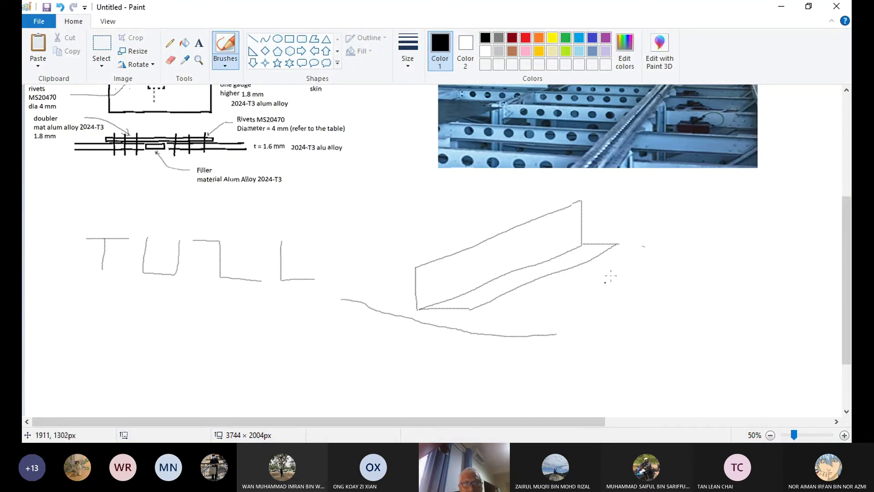
{"action": "mouse_move", "coordinate": [594, 205]}
{"action": "left_mouse_down"}
{"action": "mouse_move", "coordinate": [739, 226]}
{"action": "mouse_move", "coordinate": [680, 271]}
{"action": "mouse_move", "coordinate": [554, 337]}
{"action": "left_mouse_up"}
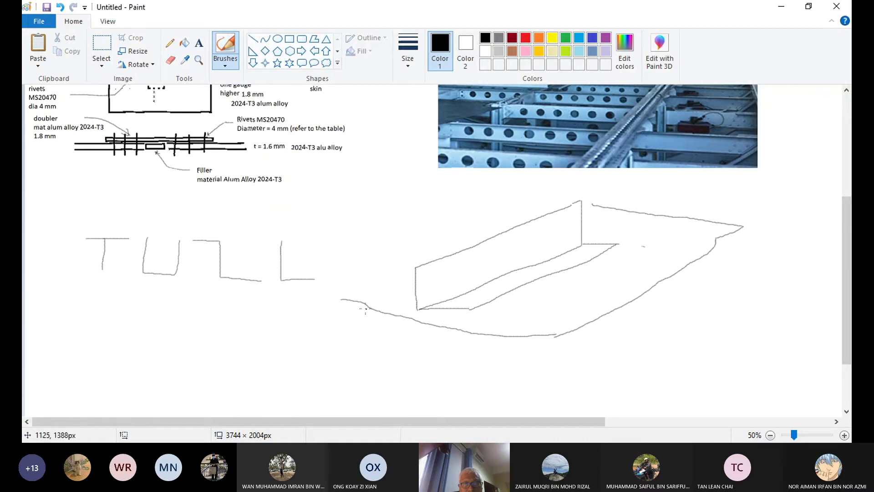
{"action": "mouse_move", "coordinate": [341, 295]}
{"action": "left_mouse_down"}
{"action": "mouse_move", "coordinate": [413, 260]}
{"action": "mouse_move", "coordinate": [452, 215]}
{"action": "mouse_move", "coordinate": [510, 183]}
{"action": "mouse_move", "coordinate": [558, 176]}
{"action": "left_mouse_up"}
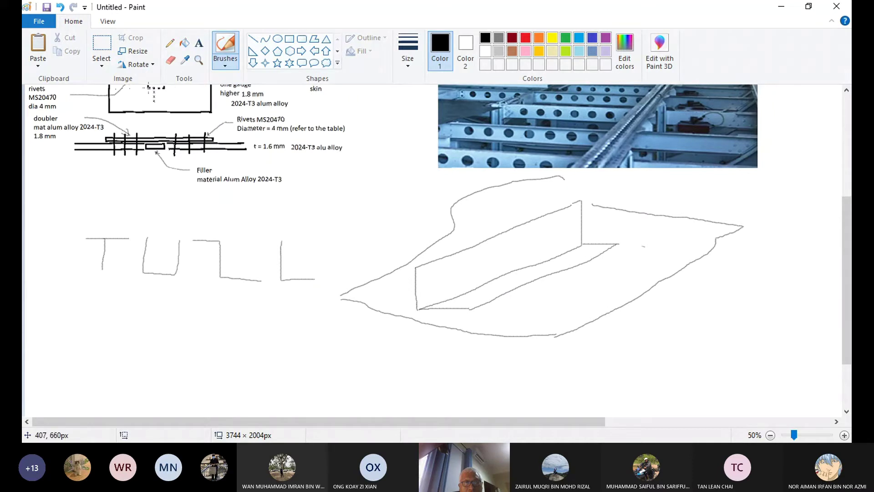
Try a text box on the flange, undo the stray character, and return to the brush
{"action": "left_click", "coordinate": [199, 43]}
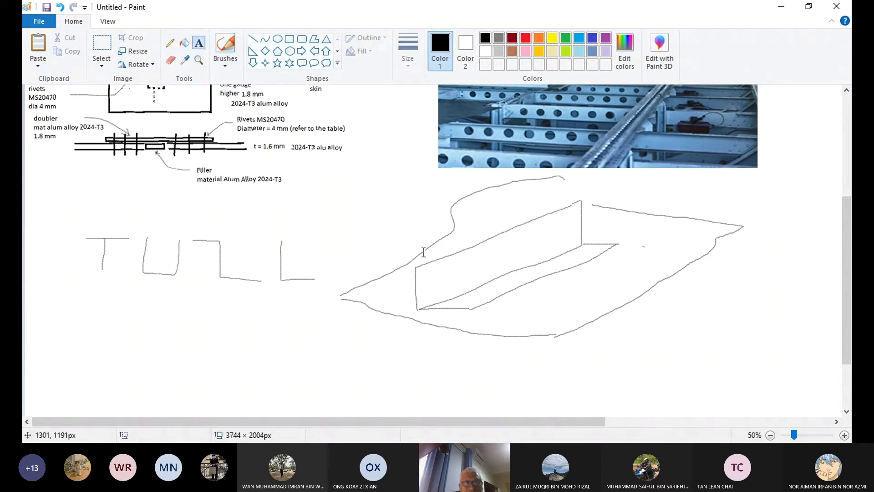
{"action": "left_click", "coordinate": [464, 294]}
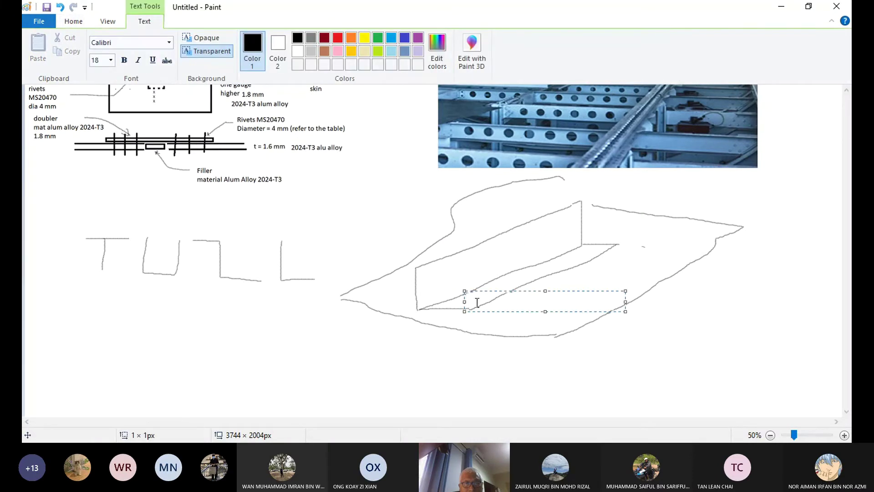
{"action": "type", "text": "x"}
{"action": "left_click", "coordinate": [59, 7]}
{"action": "left_click", "coordinate": [671, 337]}
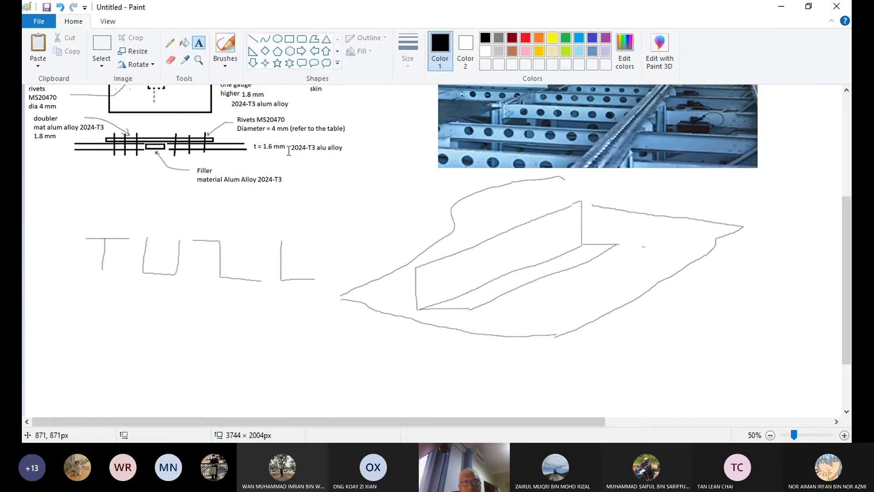
{"action": "left_click", "coordinate": [223, 69]}
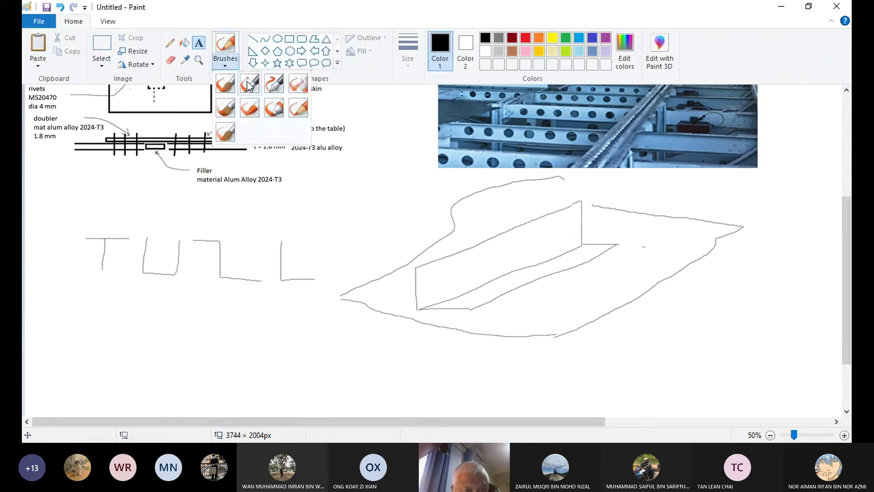
{"action": "left_click", "coordinate": [291, 108]}
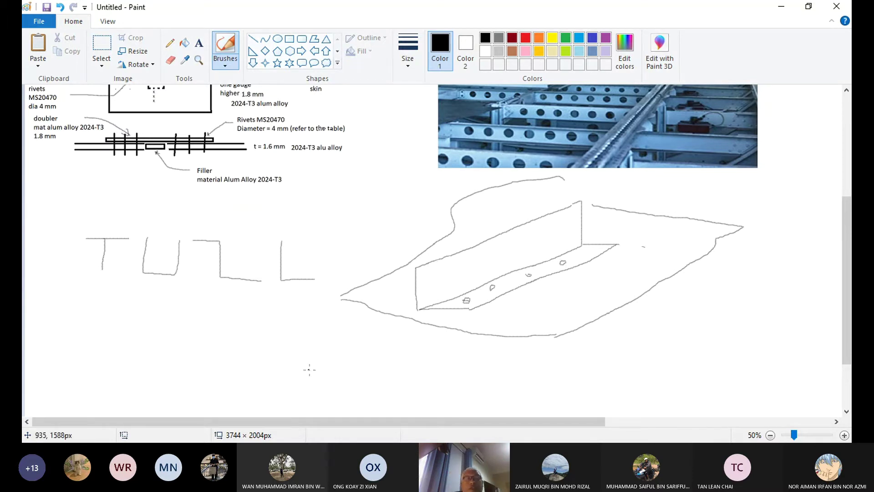
Draw an arrow toward the skin and an L-section sketch with a baseline below the letters
{"action": "left_click_drag", "start_coordinate": [324, 360], "coordinate": [379, 336]}
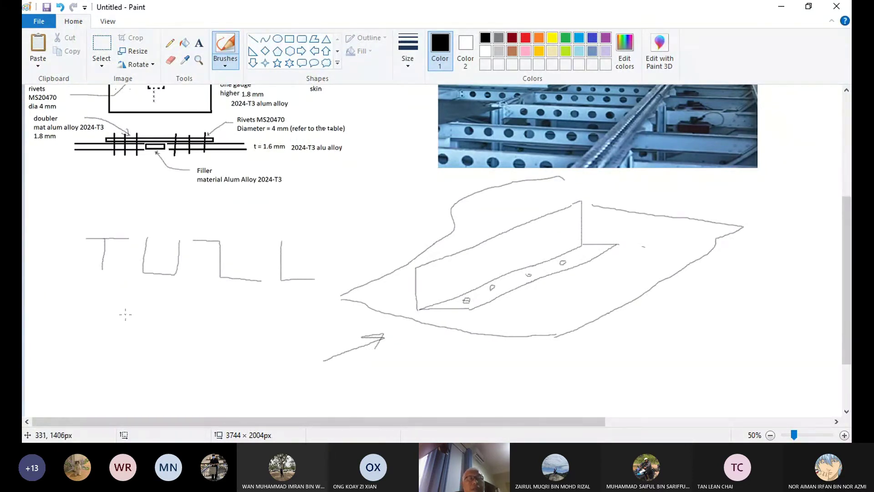
{"action": "mouse_move", "coordinate": [122, 337]}
{"action": "left_mouse_down"}
{"action": "mouse_move", "coordinate": [121, 348]}
{"action": "mouse_move", "coordinate": [158, 352]}
{"action": "left_mouse_up"}
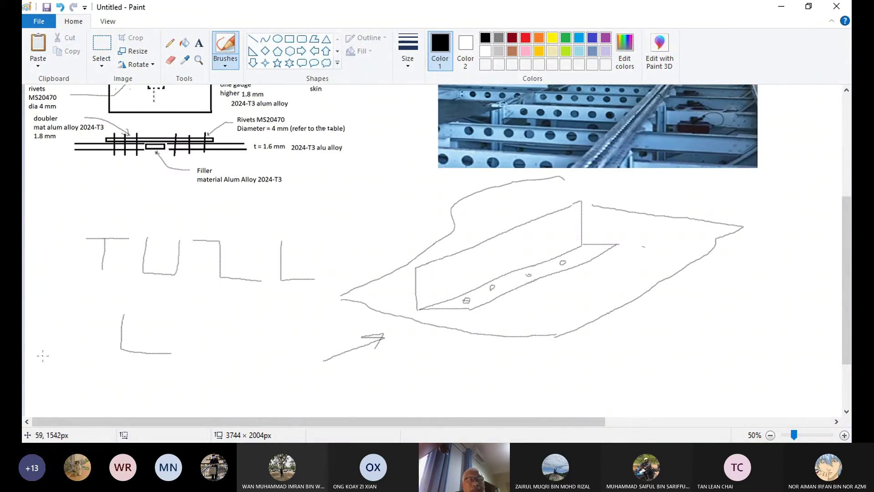
{"action": "left_click_drag", "start_coordinate": [42, 355], "coordinate": [228, 361]}
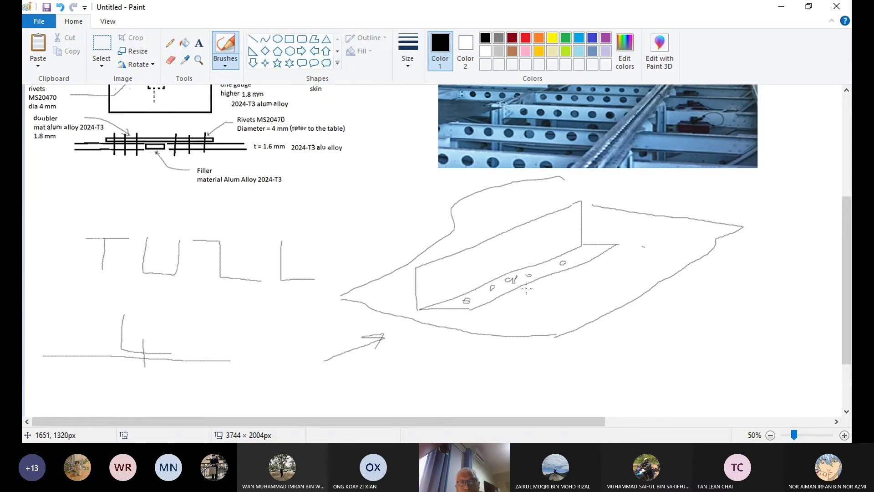
Draw a leader line running down and right from the rivet area
{"action": "left_click_drag", "start_coordinate": [515, 280], "coordinate": [533, 310]}
{"action": "left_click_drag", "start_coordinate": [532, 308], "coordinate": [551, 309]}
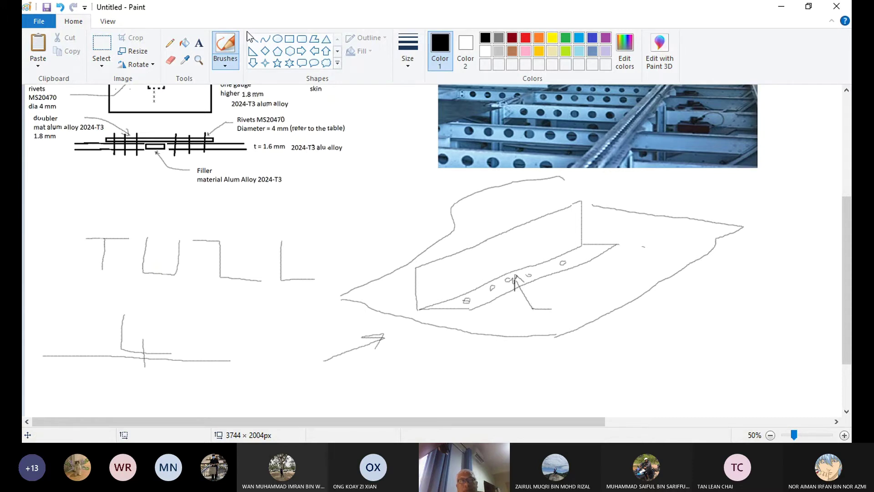
{"action": "left_click", "coordinate": [198, 43]}
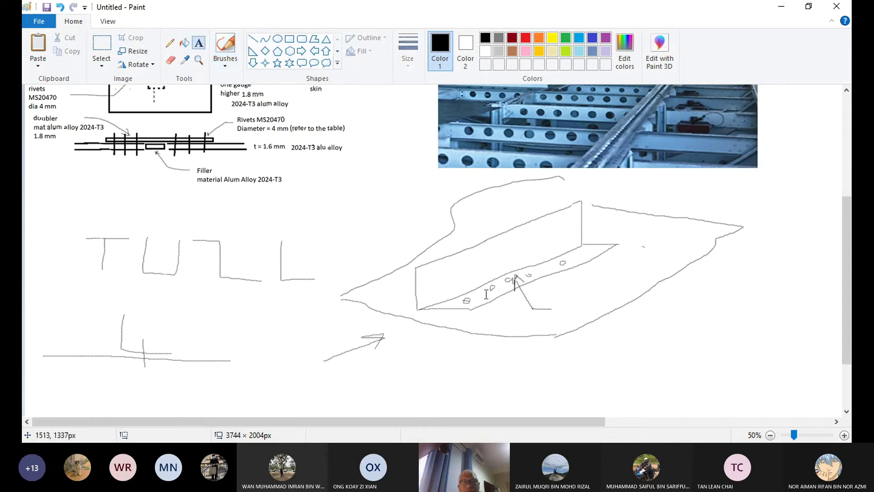
Type 'crack, corrosion,' at the leader line's end and nudge it closer to the line
{"action": "left_click", "coordinate": [570, 302]}
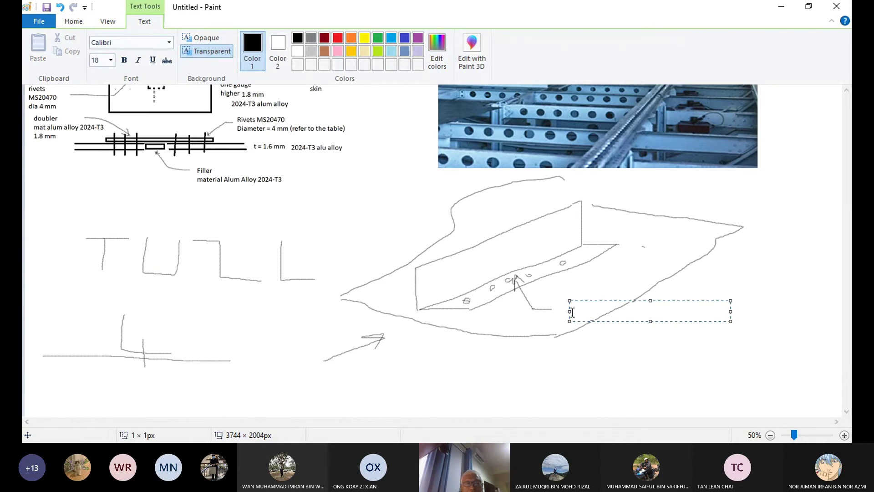
{"action": "type", "text": "crack, corrosion,"}
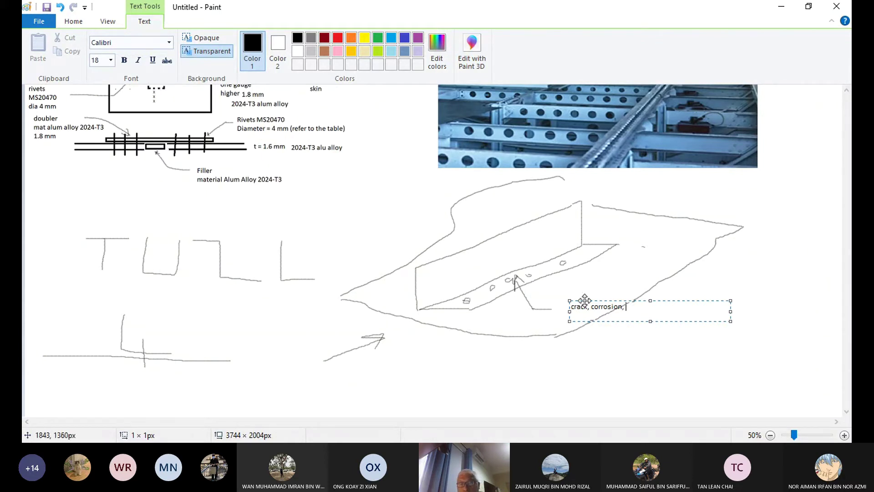
{"action": "left_click_drag", "start_coordinate": [583, 300], "coordinate": [573, 298]}
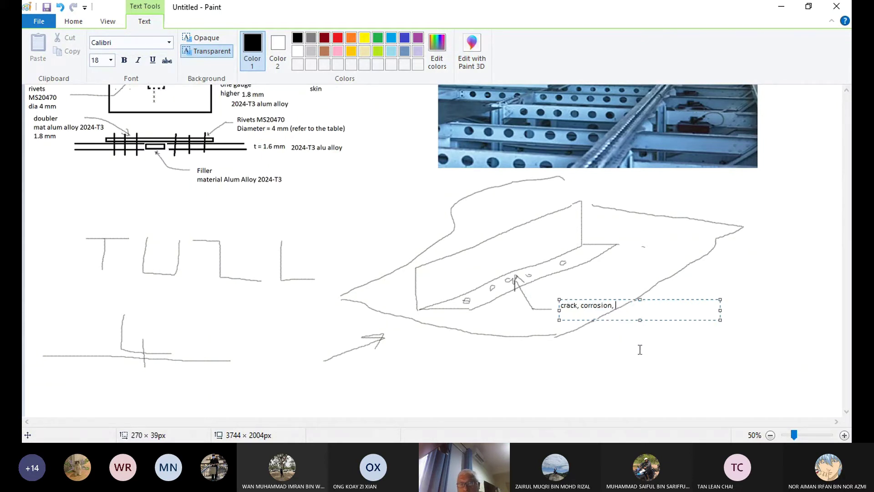
{"action": "left_click", "coordinate": [807, 435]}
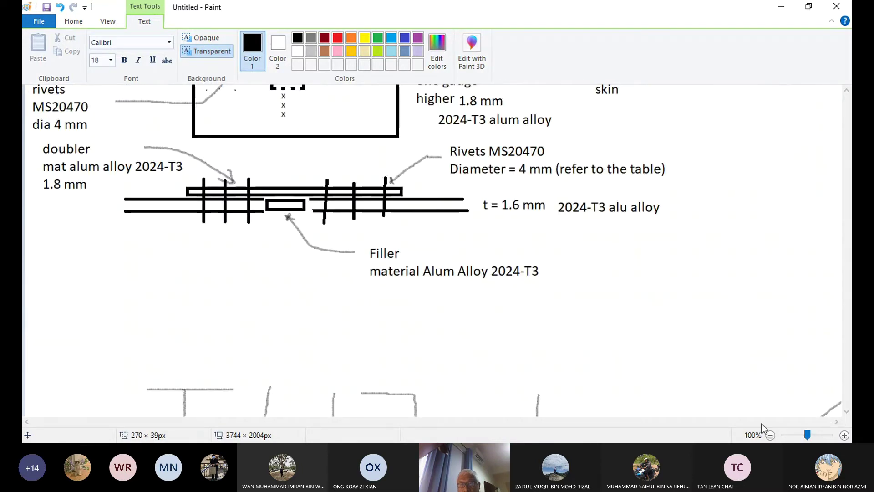
{"action": "scroll", "coordinate": [608, 304], "scroll_direction": "down", "scroll_amount": 5}
{"action": "scroll", "coordinate": [608, 304], "scroll_direction": "down", "scroll_amount": 5}
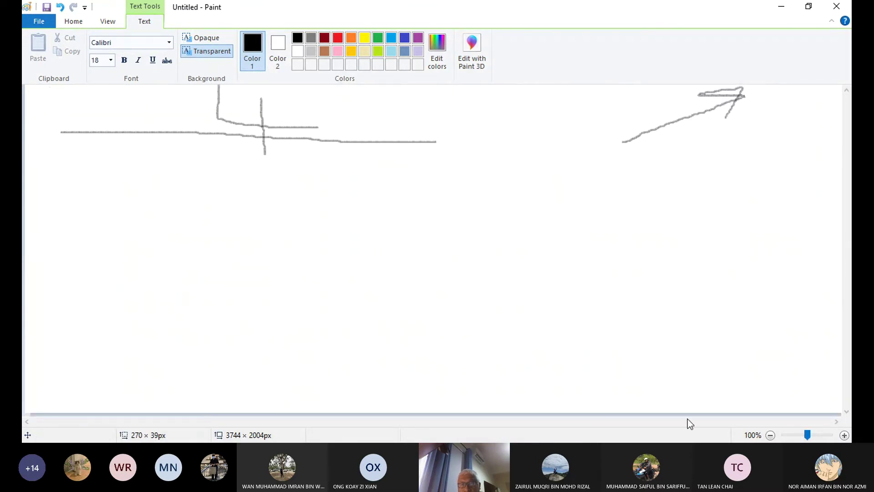
{"action": "left_click", "coordinate": [769, 435]}
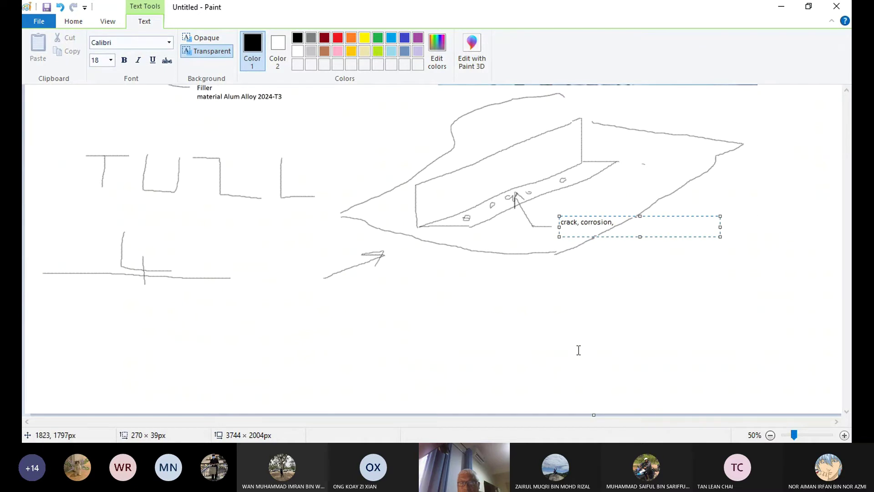
{"action": "left_click", "coordinate": [558, 311]}
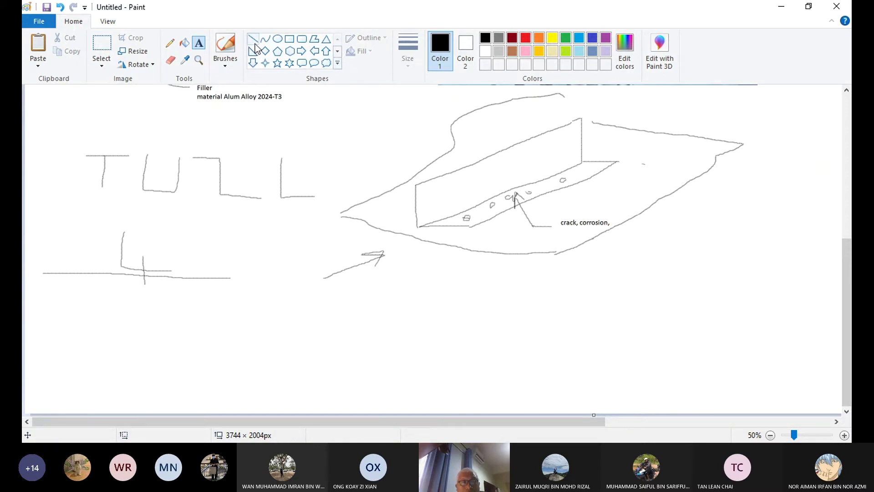
Draw a larger angle below with its web and flange edges and two repair-area lines on the flange
{"action": "left_click", "coordinate": [230, 61]}
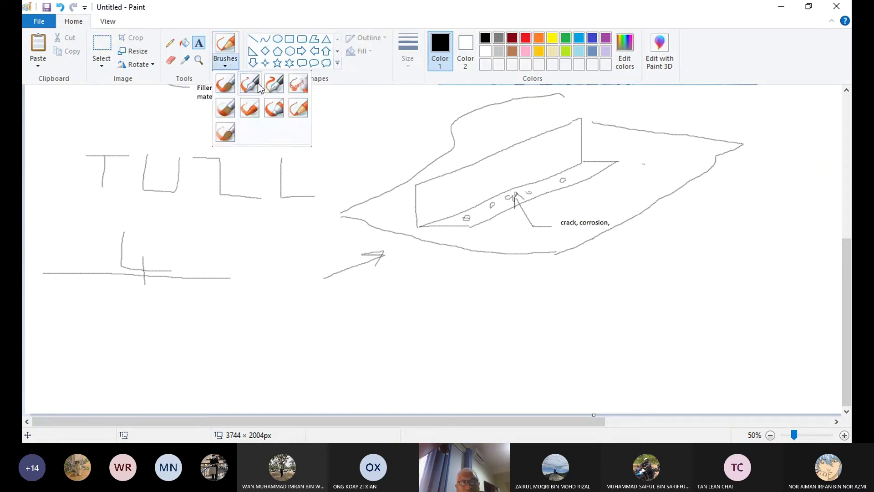
{"action": "left_click", "coordinate": [299, 108]}
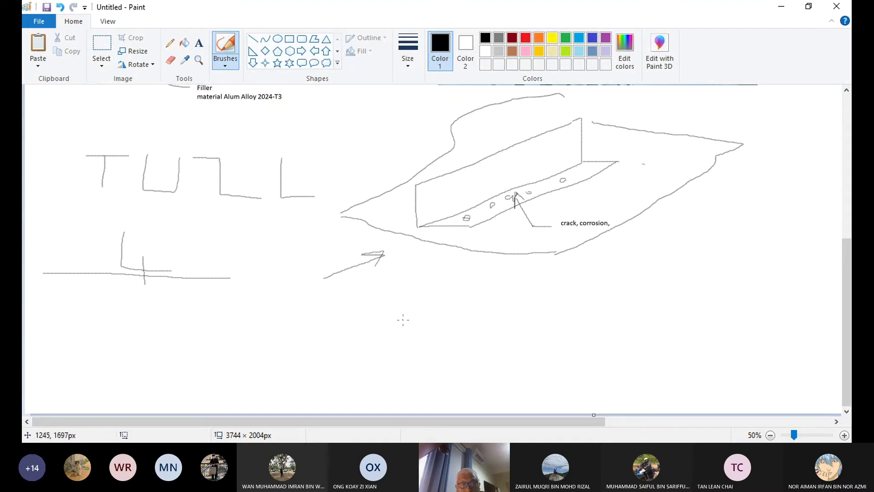
{"action": "left_click_drag", "start_coordinate": [401, 320], "coordinate": [399, 360]}
{"action": "left_click_drag", "start_coordinate": [401, 320], "coordinate": [662, 230]}
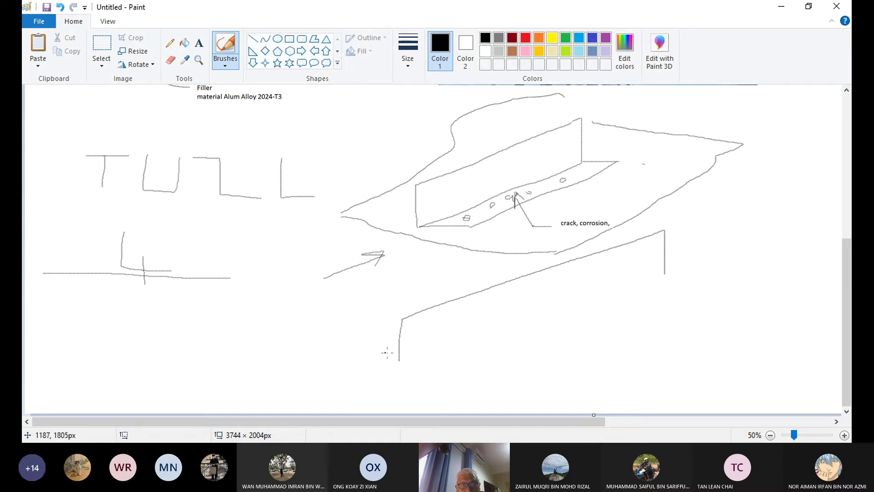
{"action": "mouse_move", "coordinate": [399, 360]}
{"action": "left_mouse_down"}
{"action": "mouse_move", "coordinate": [547, 324]}
{"action": "mouse_move", "coordinate": [666, 279]}
{"action": "left_mouse_up"}
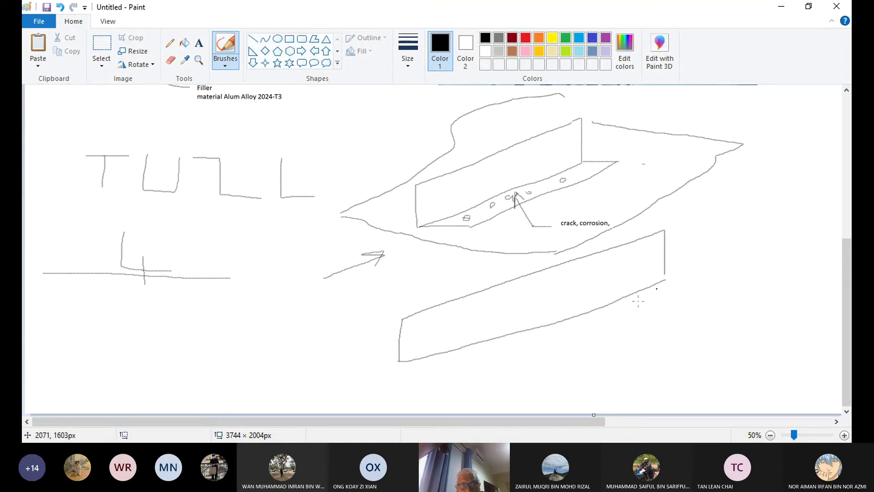
{"action": "mouse_move", "coordinate": [399, 361]}
{"action": "left_mouse_down"}
{"action": "mouse_move", "coordinate": [495, 372]}
{"action": "mouse_move", "coordinate": [723, 301]}
{"action": "mouse_move", "coordinate": [661, 281]}
{"action": "left_mouse_up"}
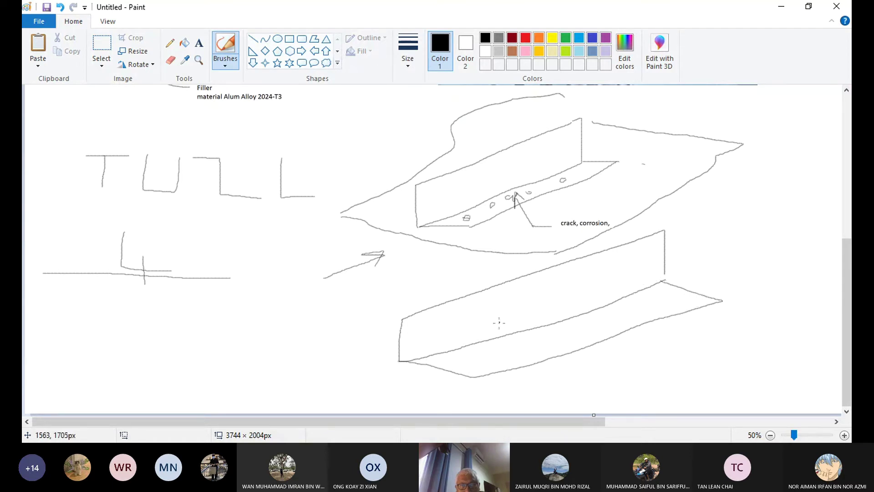
{"action": "left_click_drag", "start_coordinate": [526, 331], "coordinate": [576, 344]}
{"action": "mouse_move", "coordinate": [563, 331]}
{"action": "left_mouse_down"}
{"action": "mouse_move", "coordinate": [587, 345]}
{"action": "mouse_move", "coordinate": [617, 327]}
{"action": "left_mouse_up"}
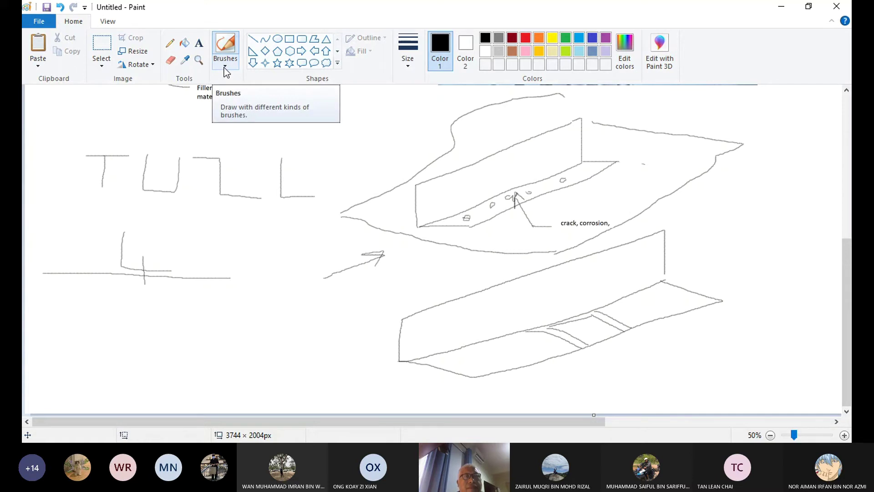
Switch to orange and draw the left and right doubler edge lines
{"action": "left_click", "coordinate": [539, 37]}
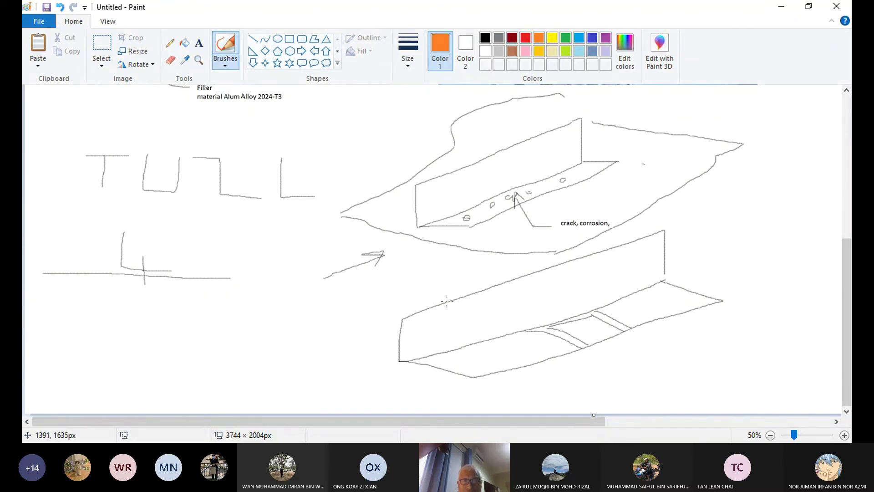
{"action": "mouse_move", "coordinate": [444, 308]}
{"action": "left_mouse_down"}
{"action": "mouse_move", "coordinate": [448, 351]}
{"action": "mouse_move", "coordinate": [489, 362]}
{"action": "left_mouse_up"}
{"action": "left_click_drag", "start_coordinate": [651, 234], "coordinate": [651, 254]}
{"action": "left_click_drag", "start_coordinate": [652, 284], "coordinate": [698, 301]}
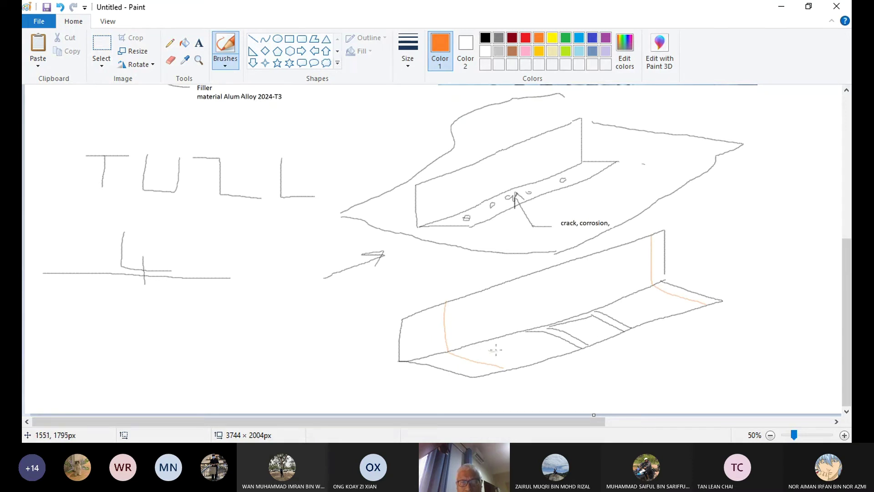
Add orange rivet marks on both flange sides and along the web's top edge
{"action": "left_click_drag", "start_coordinate": [496, 349], "coordinate": [519, 345]}
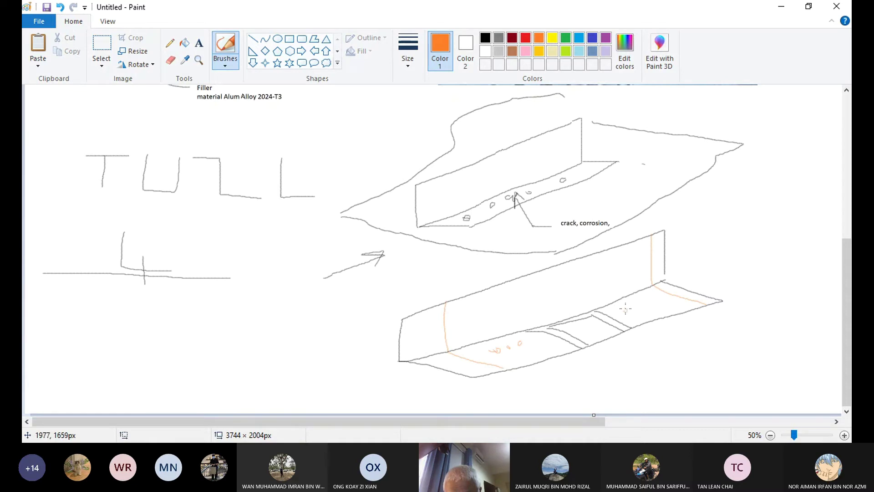
{"action": "left_click_drag", "start_coordinate": [625, 308], "coordinate": [626, 312]}
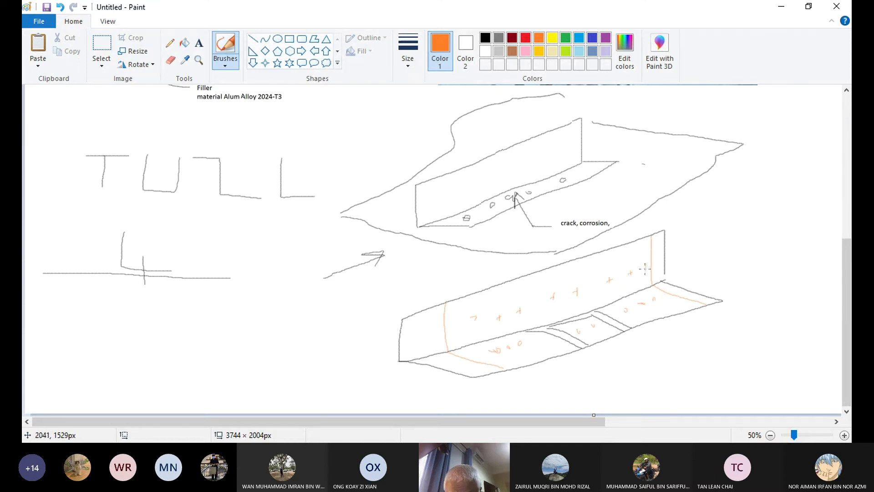
{"action": "left_click_drag", "start_coordinate": [645, 264], "coordinate": [645, 272]}
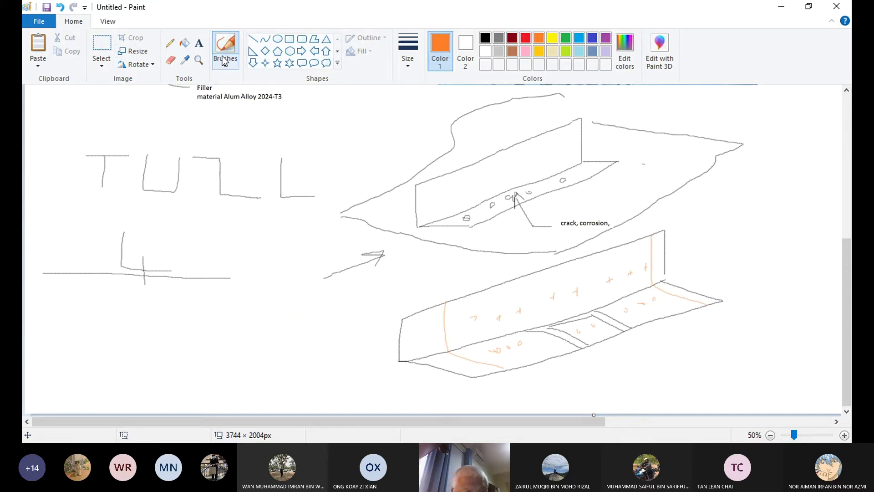
{"action": "left_click", "coordinate": [171, 60]}
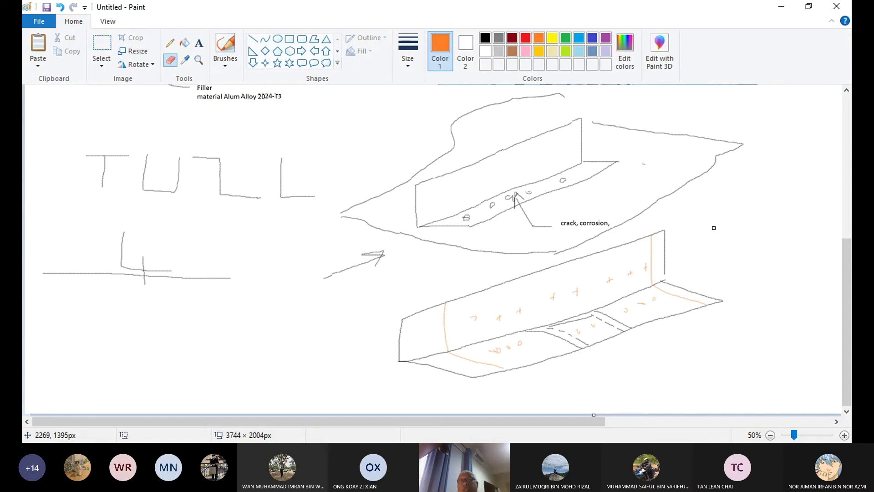
Widen the canvas from 3744 to 4832 px and scroll over to the new blank area
{"action": "left_click", "coordinate": [770, 435]}
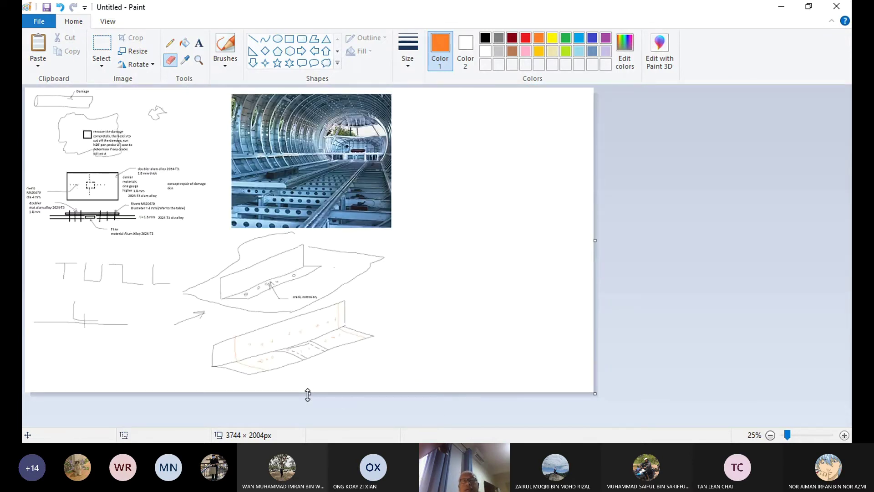
{"action": "left_click_drag", "start_coordinate": [307, 394], "coordinate": [303, 439]}
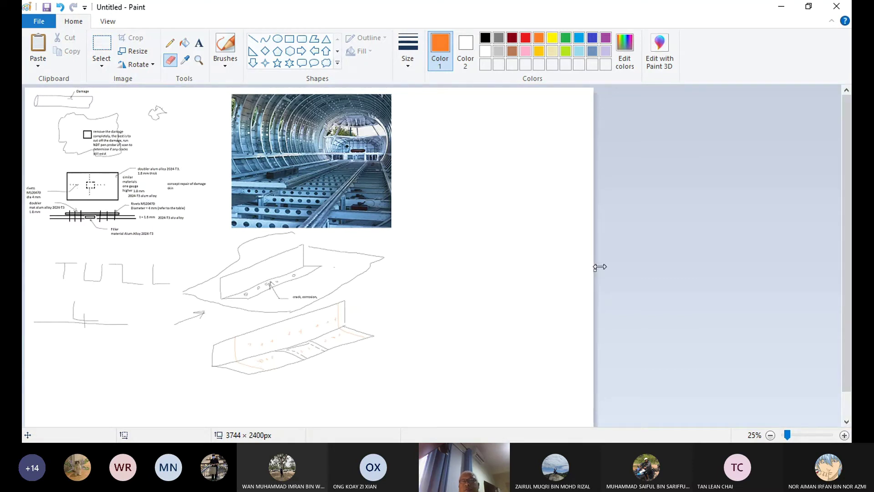
{"action": "left_click_drag", "start_coordinate": [599, 266], "coordinate": [760, 268]}
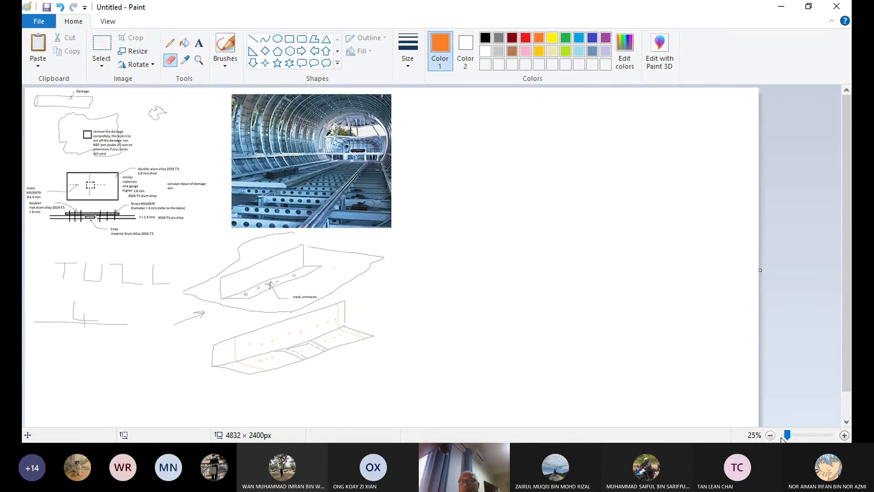
{"action": "left_click", "coordinate": [815, 431]}
{"action": "scroll", "coordinate": [559, 310], "scroll_direction": "down", "scroll_amount": 5}
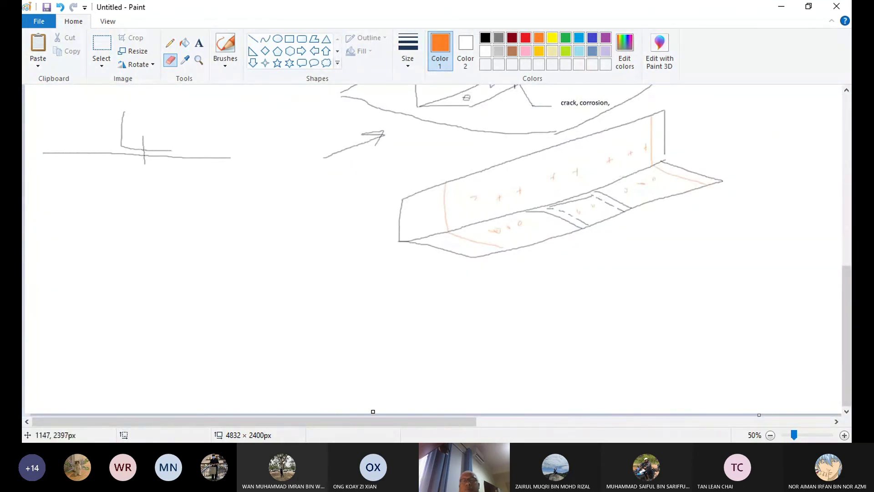
{"action": "left_click_drag", "start_coordinate": [381, 422], "coordinate": [594, 423]}
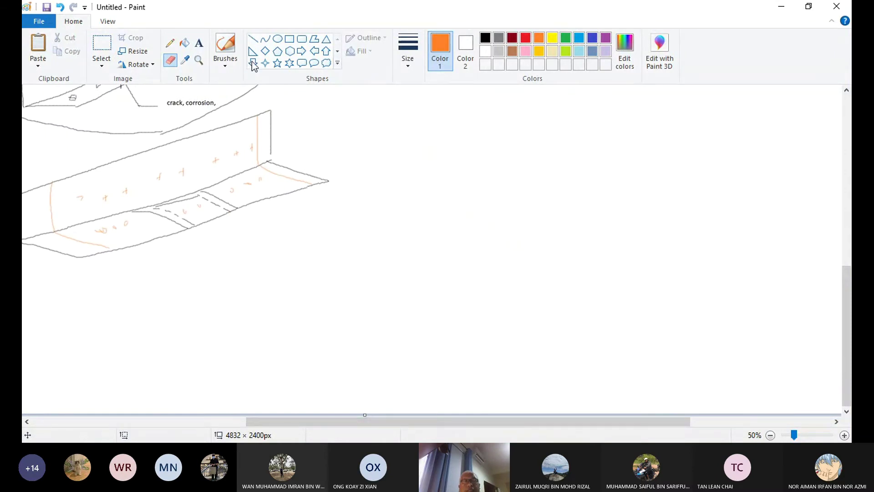
{"action": "left_click", "coordinate": [289, 39]}
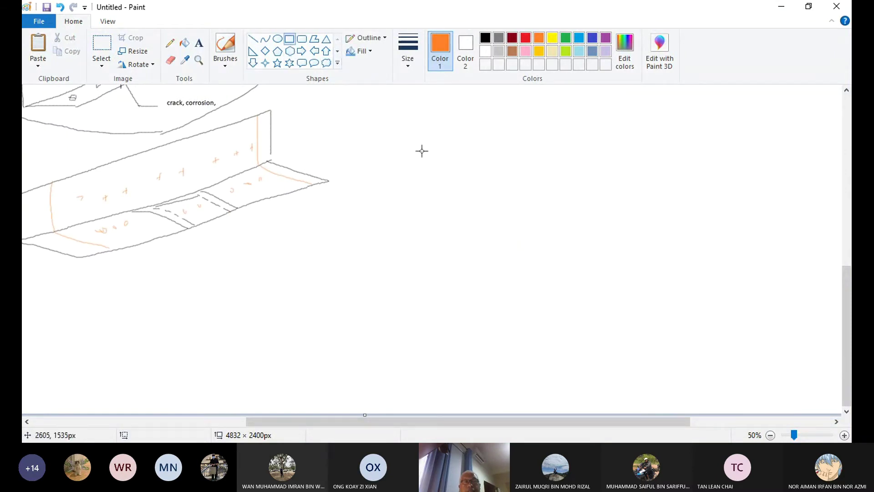
Draw a long orange rectangle with a thin strip beneath it in the empty space
{"action": "left_click_drag", "start_coordinate": [421, 157], "coordinate": [710, 201]}
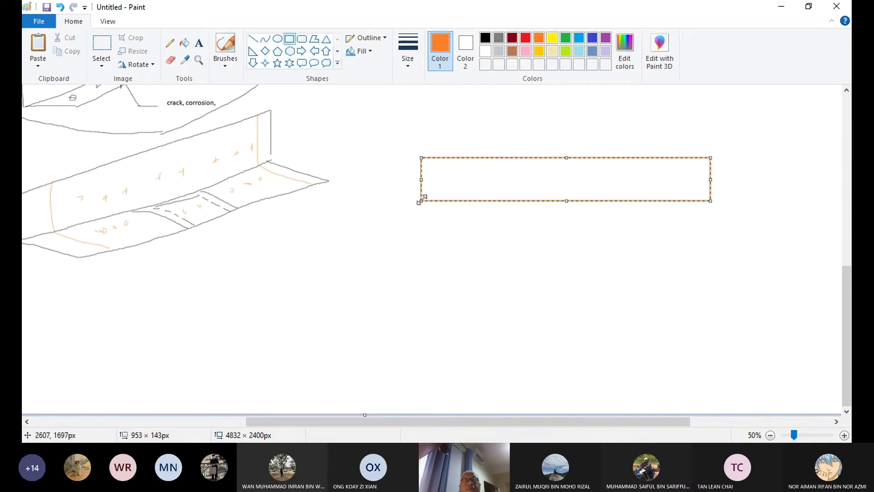
{"action": "left_click", "coordinate": [455, 223]}
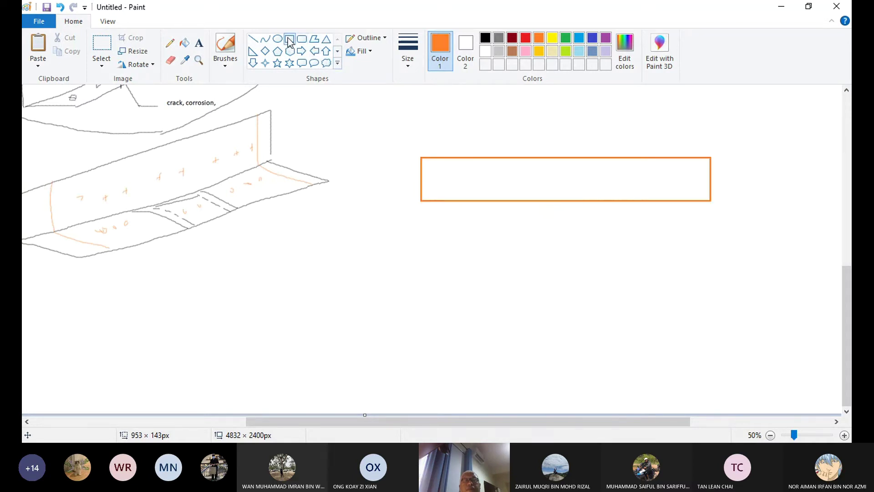
{"action": "left_click", "coordinate": [292, 36]}
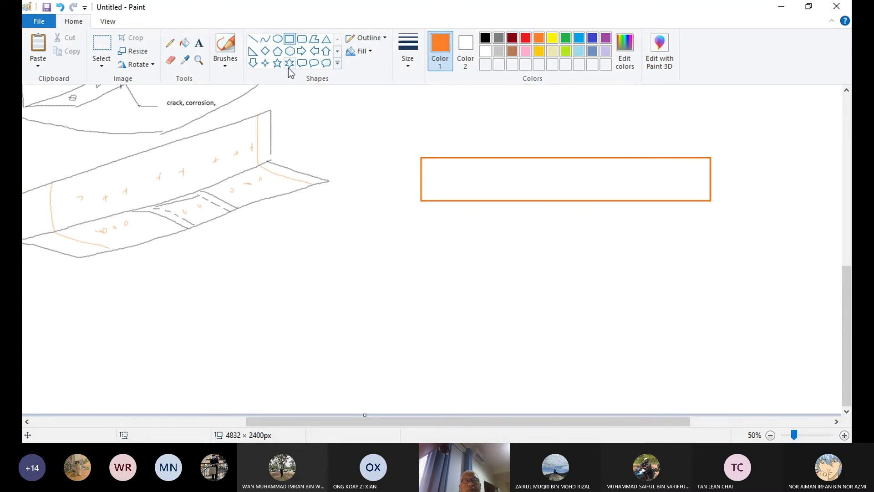
{"action": "left_click_drag", "start_coordinate": [420, 202], "coordinate": [711, 207]}
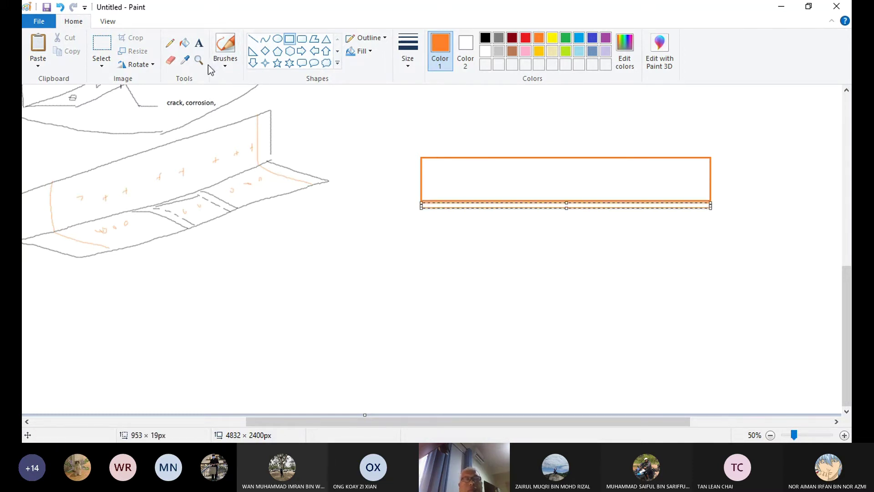
Draw a black rectangle inside the orange one with a thin black strip along its bottom
{"action": "left_click", "coordinate": [485, 38]}
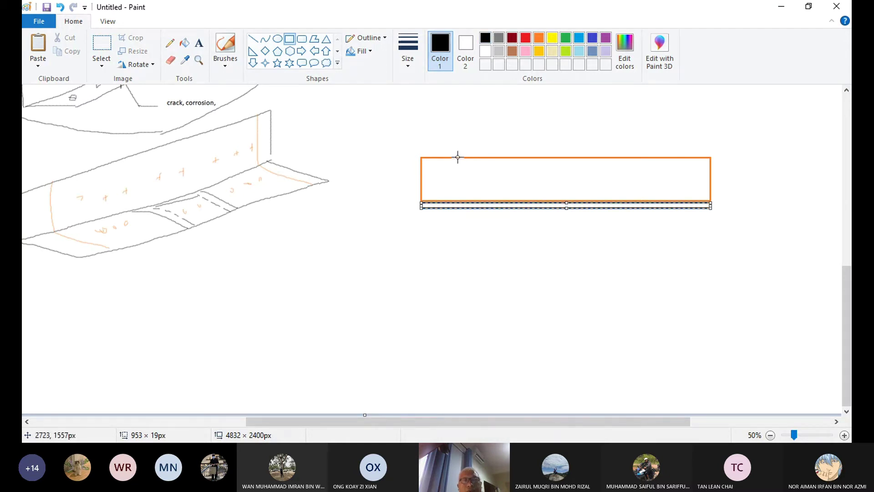
{"action": "left_click_drag", "start_coordinate": [457, 156], "coordinate": [688, 202]}
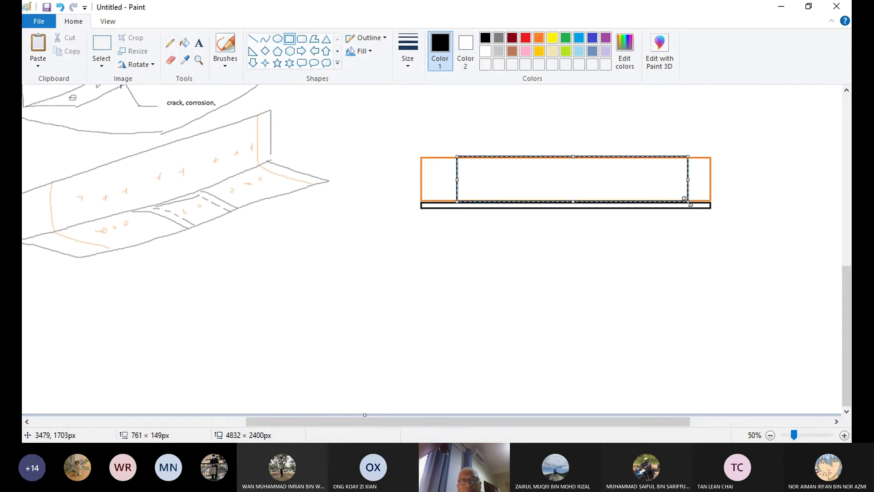
{"action": "left_click", "coordinate": [372, 152]}
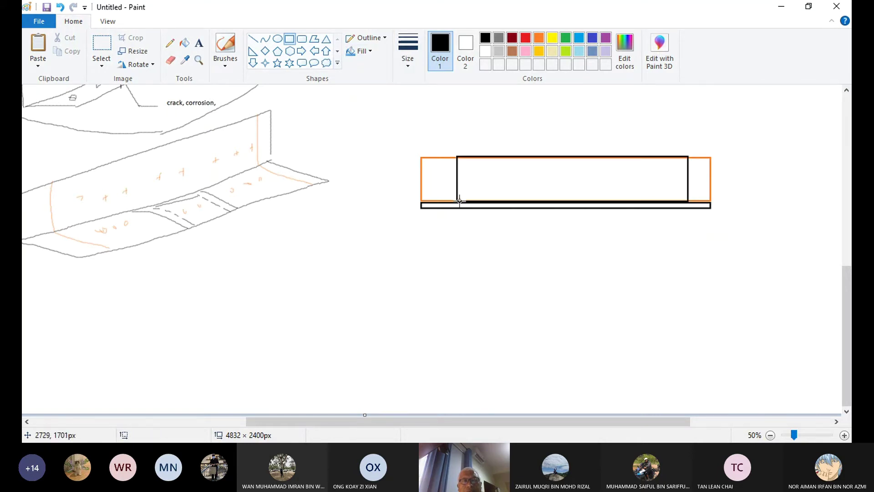
{"action": "left_click_drag", "start_coordinate": [459, 201], "coordinate": [504, 198]}
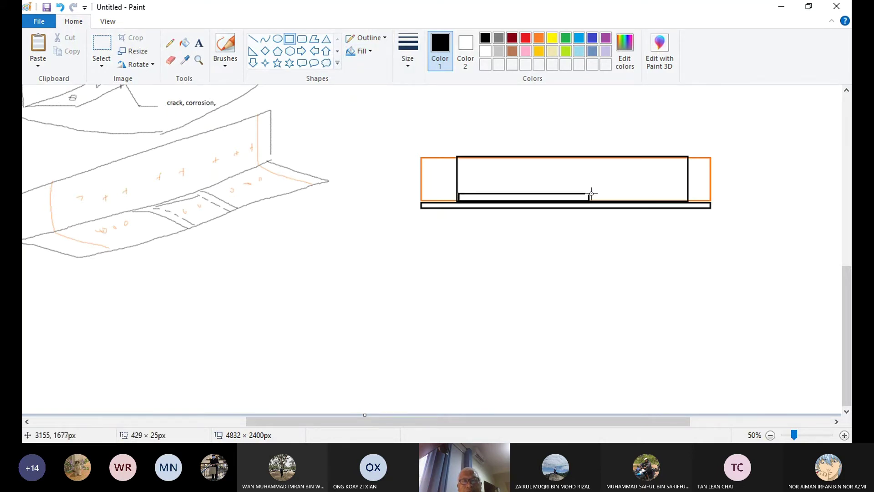
{"action": "left_click_drag", "start_coordinate": [591, 194], "coordinate": [688, 193]}
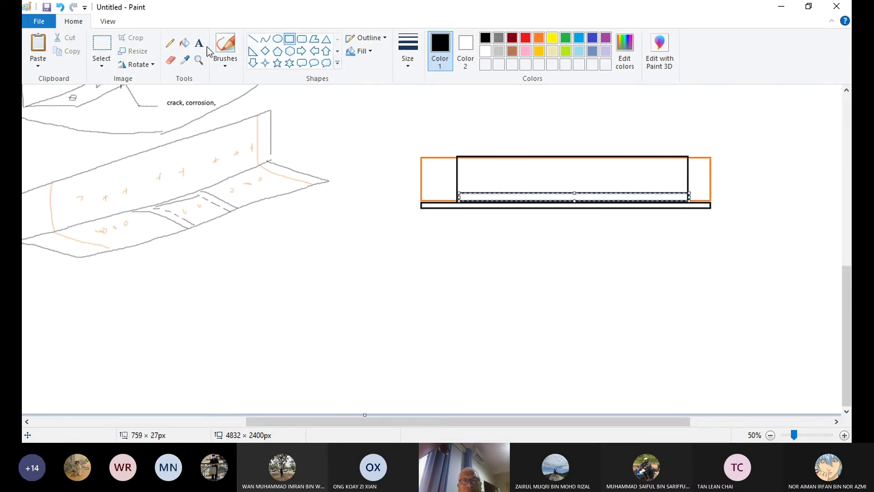
{"action": "left_click", "coordinate": [170, 60]}
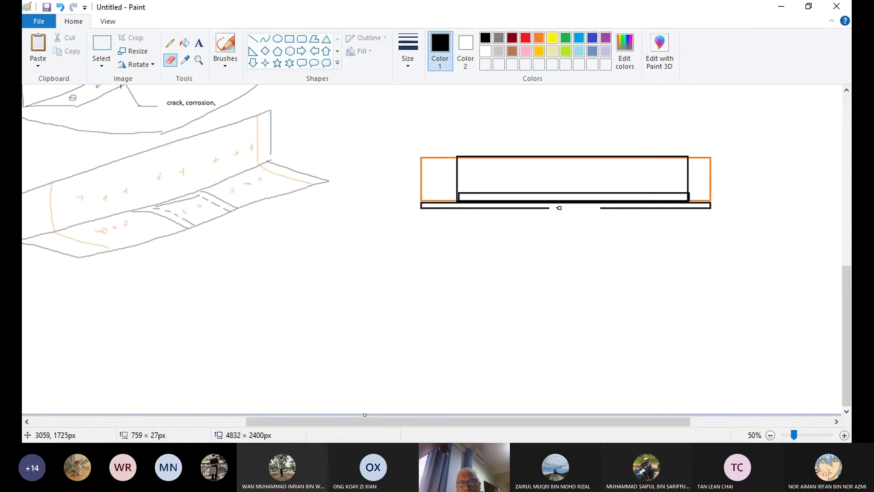
{"action": "left_click", "coordinate": [525, 40]}
Draw a small red rectangular block in the skin gap
{"action": "left_click", "coordinate": [289, 39]}
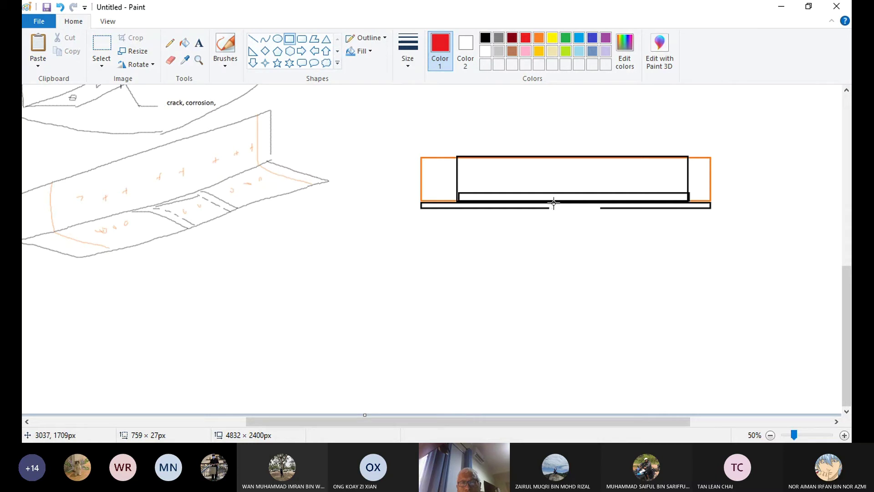
{"action": "left_click_drag", "start_coordinate": [553, 203], "coordinate": [597, 210]}
{"action": "left_click", "coordinate": [586, 216]}
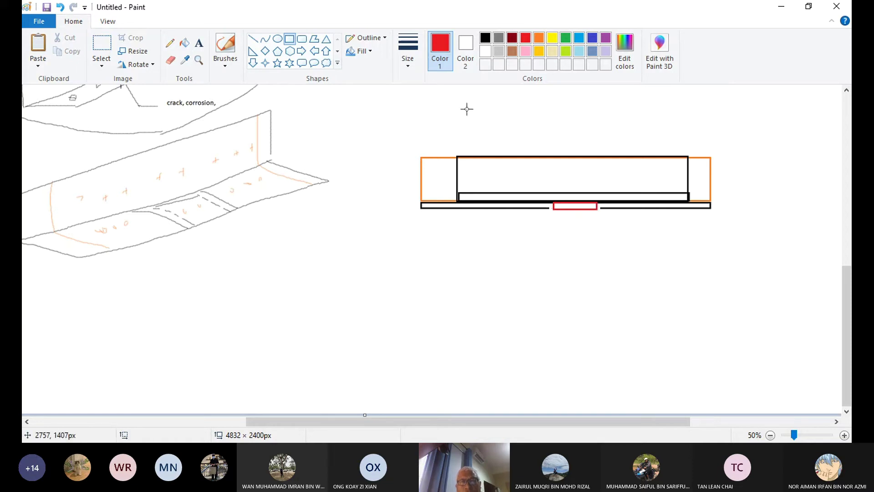
Draw six thin indigo vertical rivets through the layers, three on each side of the red block
{"action": "left_click", "coordinate": [592, 38]}
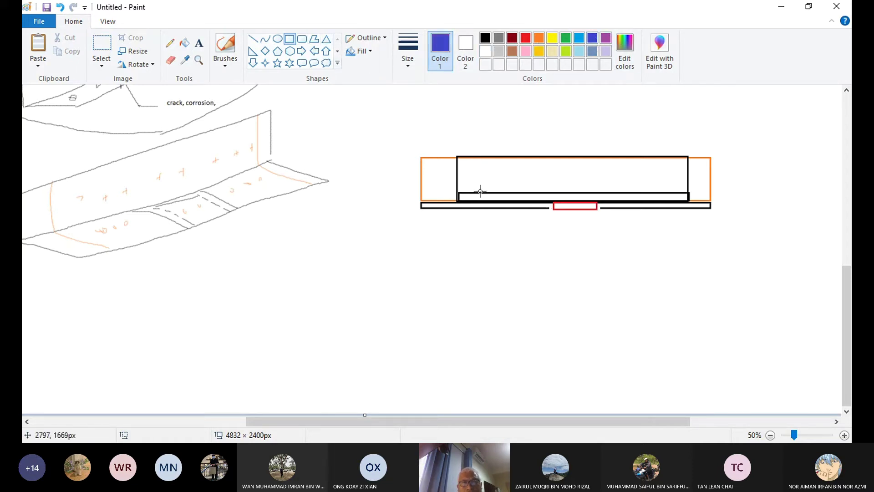
{"action": "left_click_drag", "start_coordinate": [479, 185], "coordinate": [478, 213]}
{"action": "key", "text": "Escape"}
{"action": "left_click_drag", "start_coordinate": [477, 181], "coordinate": [481, 223]}
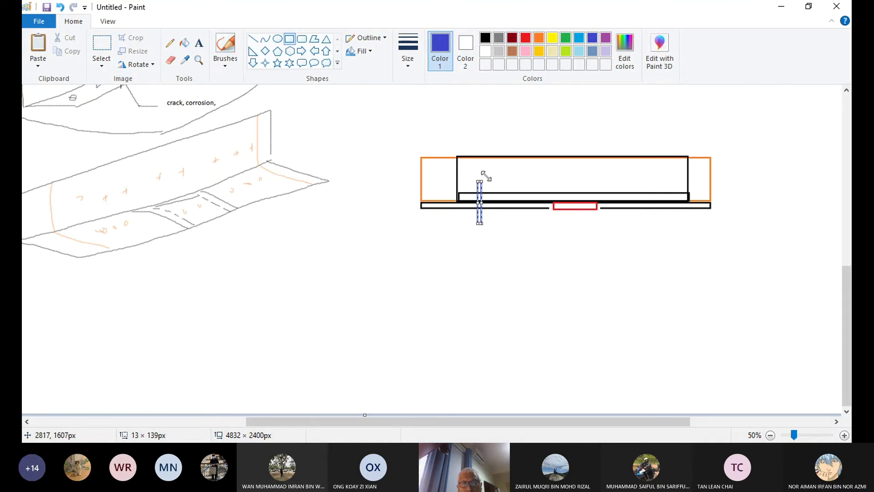
{"action": "left_click_drag", "start_coordinate": [502, 181], "coordinate": [503, 230]}
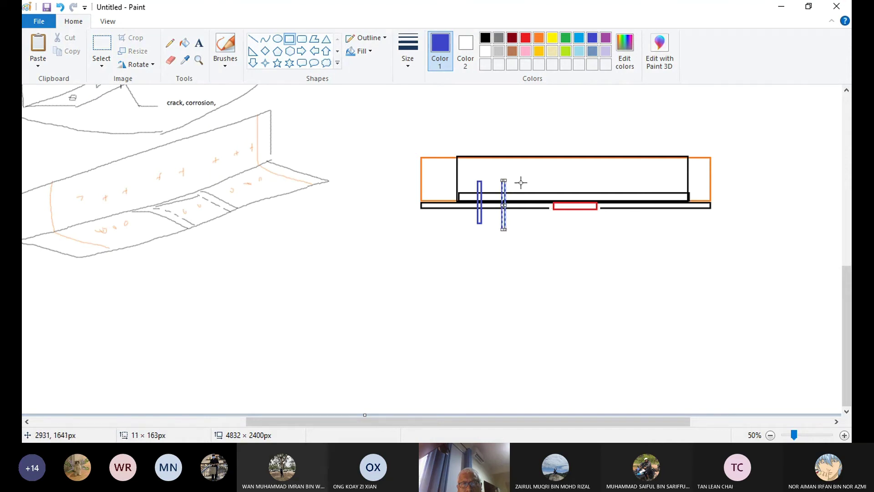
{"action": "left_click_drag", "start_coordinate": [520, 182], "coordinate": [523, 233]}
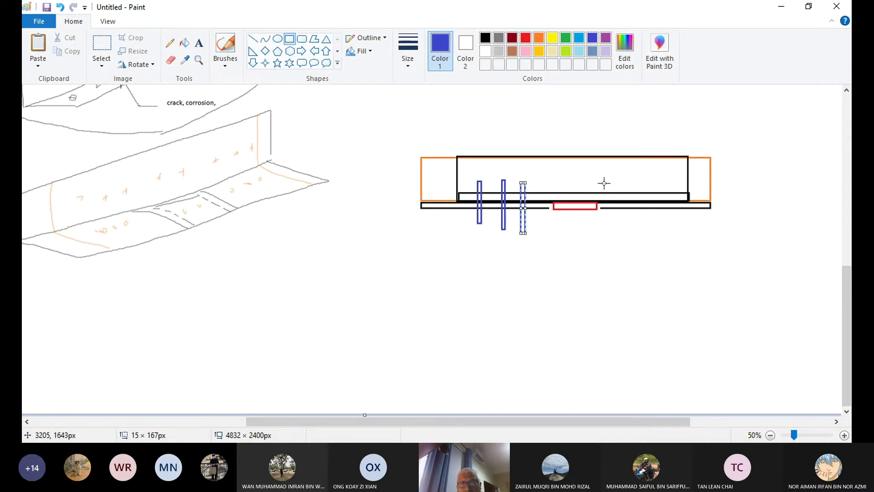
{"action": "left_click_drag", "start_coordinate": [604, 180], "coordinate": [608, 227]}
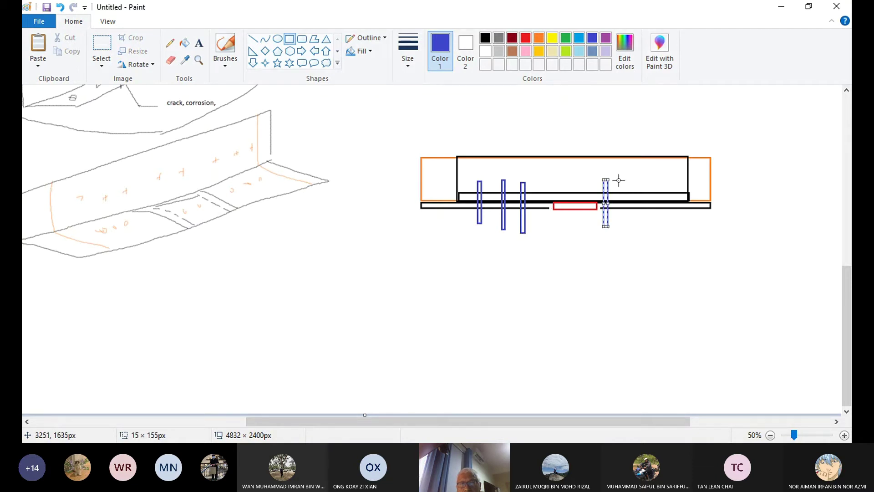
{"action": "left_click", "coordinate": [624, 180]}
{"action": "left_click_drag", "start_coordinate": [625, 180], "coordinate": [629, 226]}
{"action": "left_click_drag", "start_coordinate": [650, 184], "coordinate": [653, 228]}
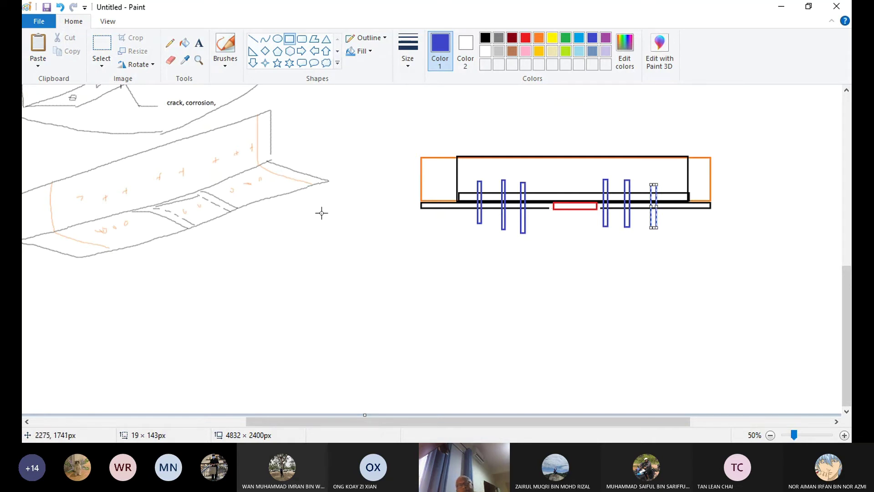
{"action": "left_click", "coordinate": [223, 235]}
Undo a stray blue rectangle and brush an arrow pointing at the sketched angle
{"action": "left_click_drag", "start_coordinate": [223, 235], "coordinate": [295, 267]}
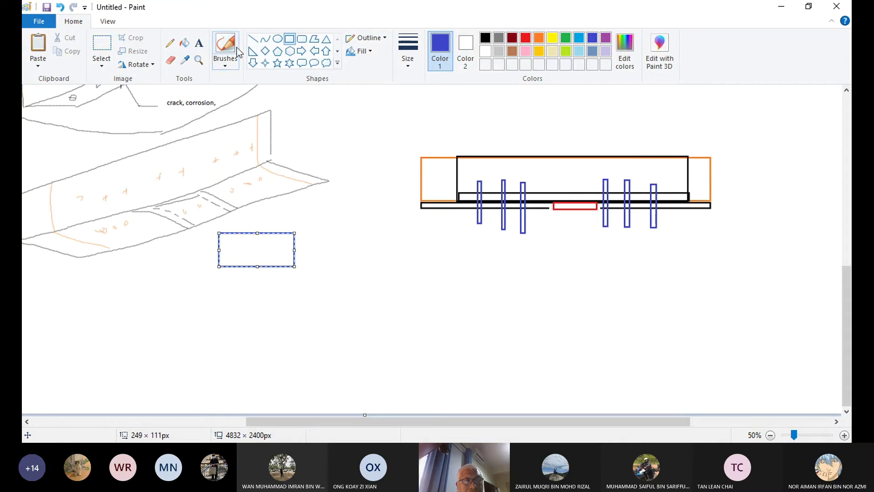
{"action": "left_click", "coordinate": [228, 63]}
{"action": "left_click", "coordinate": [228, 84]}
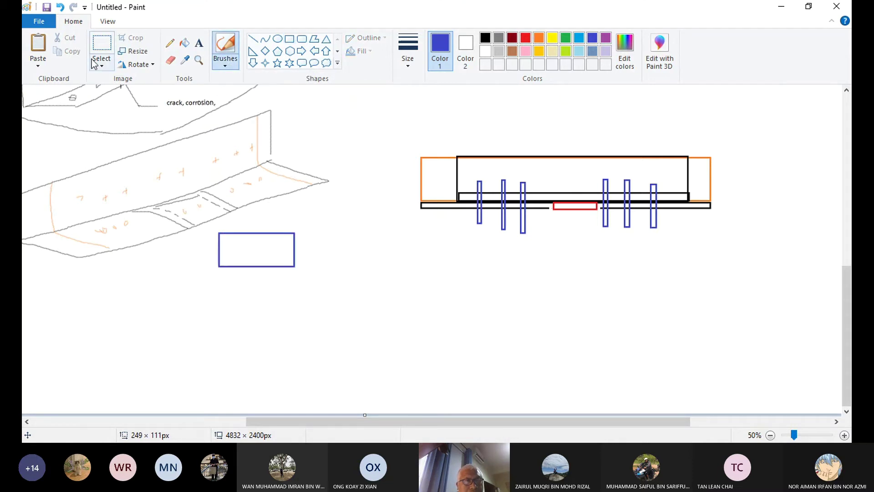
{"action": "left_click", "coordinate": [60, 7]}
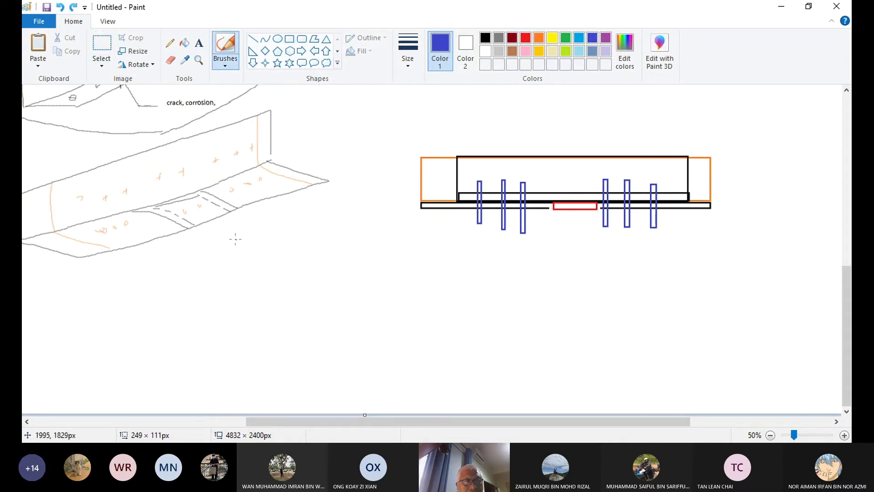
{"action": "left_click_drag", "start_coordinate": [228, 233], "coordinate": [307, 264]}
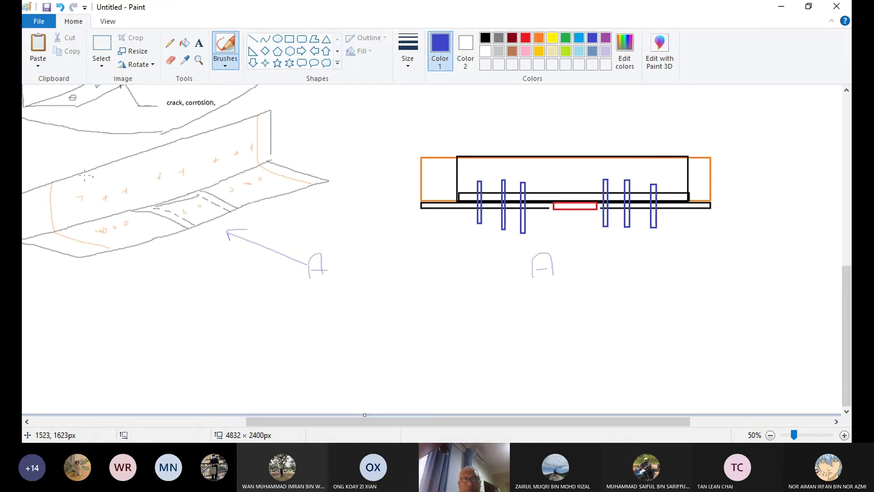
{"action": "left_click", "coordinate": [289, 38]}
Draw the blue outer plate rectangle of the top view with a thin strip along its top
{"action": "left_click_drag", "start_coordinate": [418, 309], "coordinate": [712, 344]}
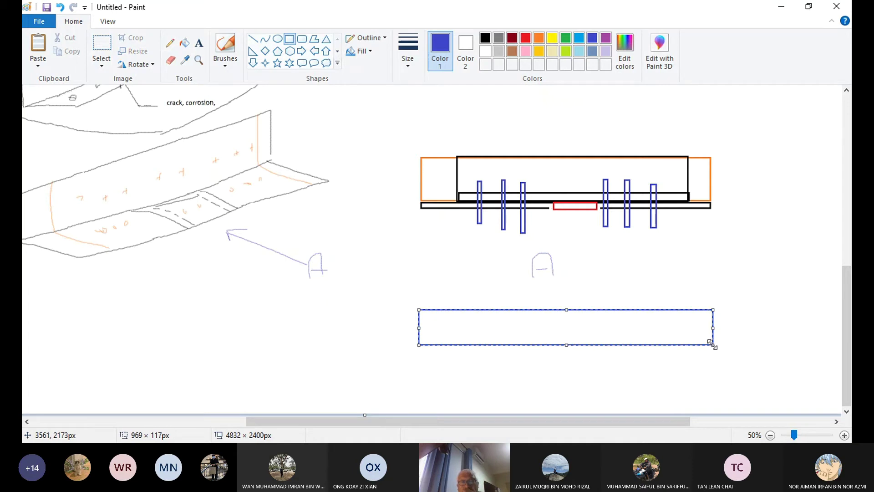
{"action": "left_click", "coordinate": [418, 311]}
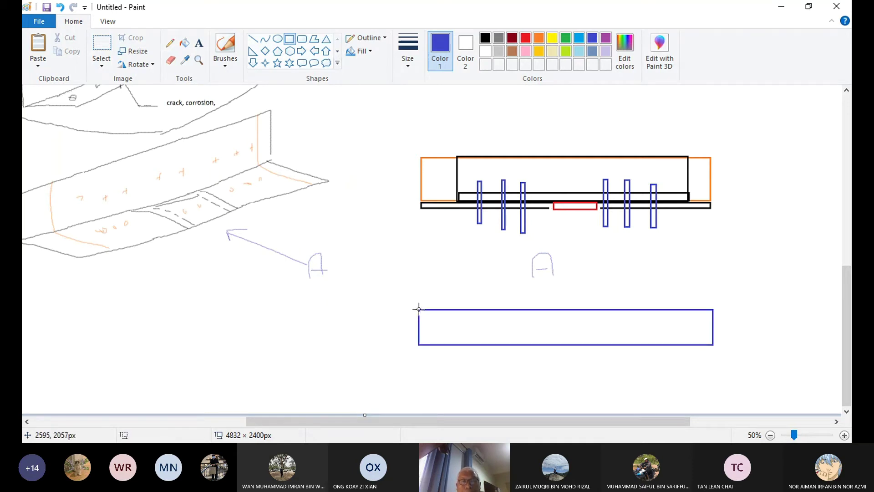
{"action": "left_click_drag", "start_coordinate": [419, 309], "coordinate": [712, 301]}
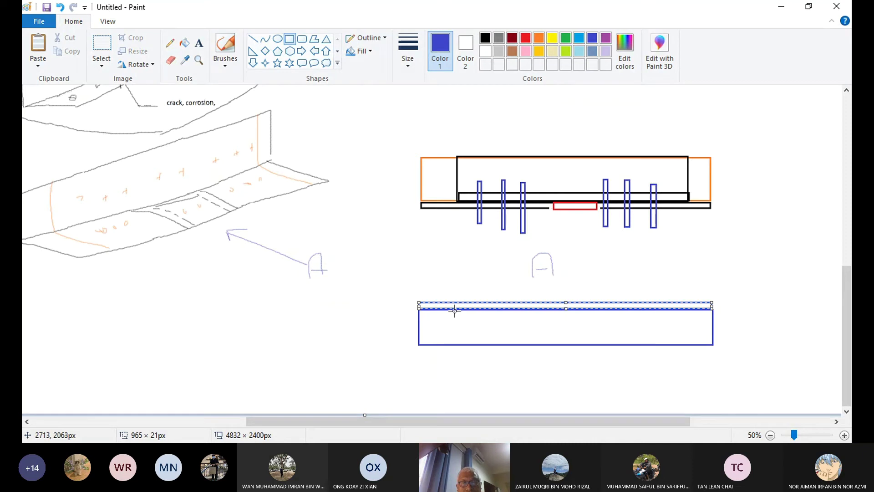
Draw the inner doubler with its own top strip and a vertical centre line, removing an extra line
{"action": "left_click_drag", "start_coordinate": [455, 310], "coordinate": [689, 345]}
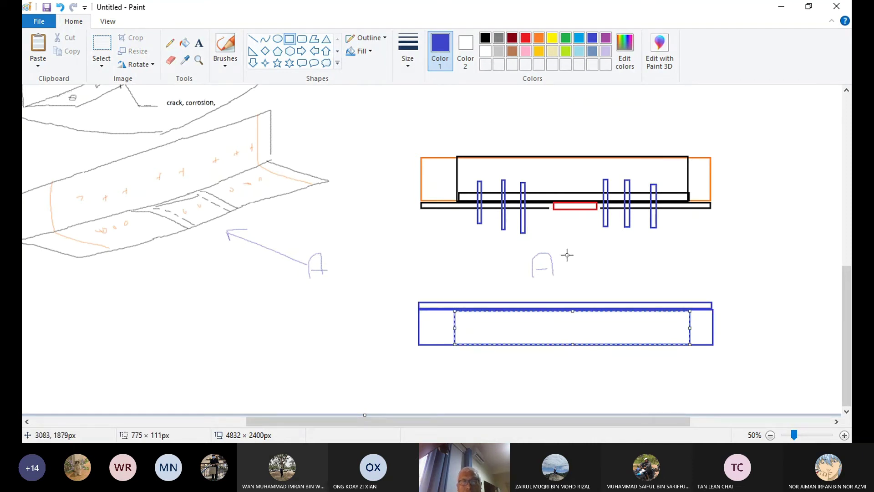
{"action": "left_click", "coordinate": [353, 301]}
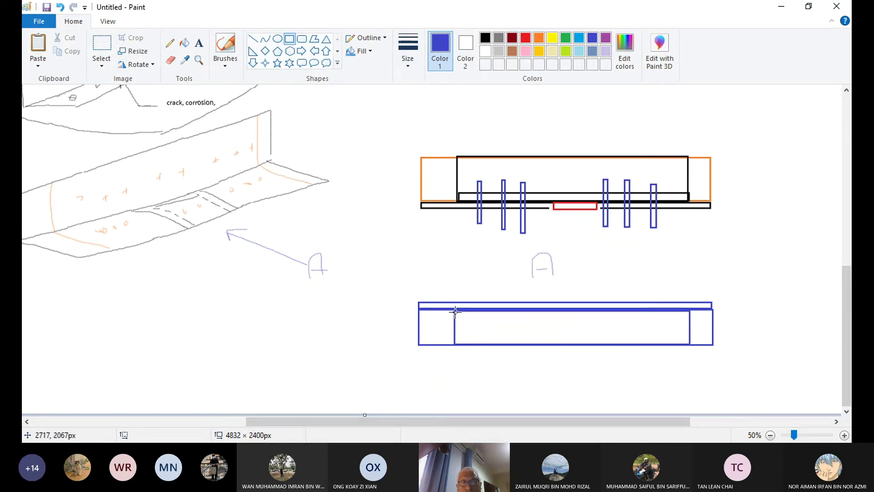
{"action": "left_click_drag", "start_coordinate": [455, 312], "coordinate": [690, 313]}
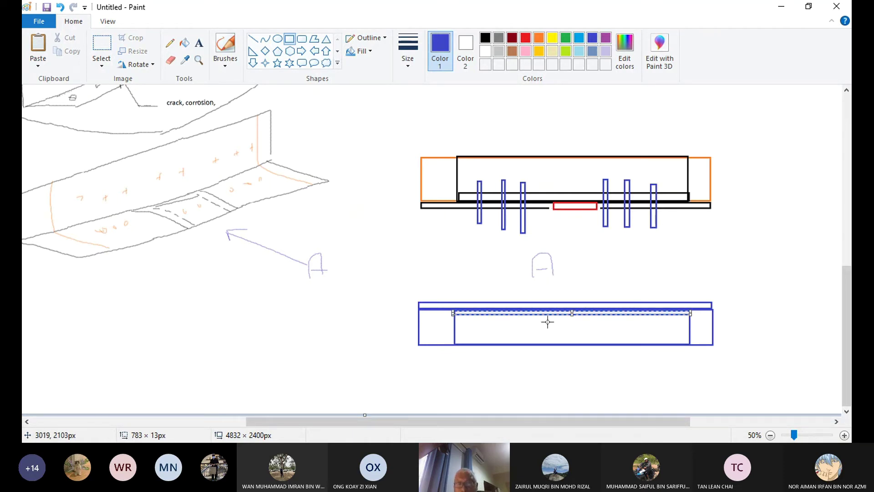
{"action": "left_click_drag", "start_coordinate": [548, 314], "coordinate": [549, 340]}
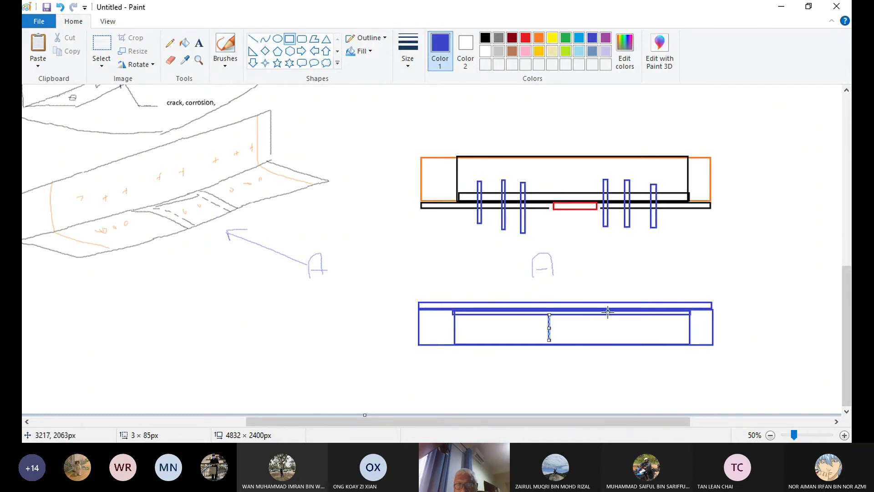
{"action": "left_click_drag", "start_coordinate": [608, 315], "coordinate": [608, 340]}
{"action": "key", "text": "ctrl+z"}
{"action": "left_click", "coordinate": [170, 59]}
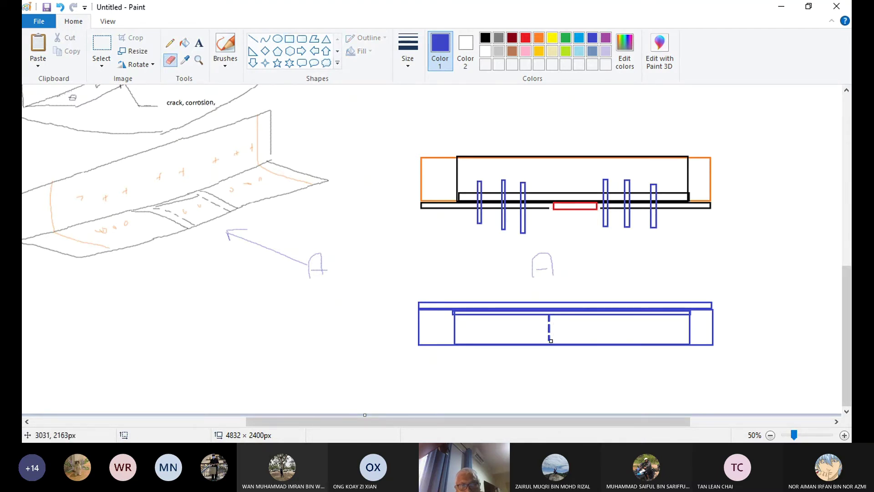
Draw a straight vertical line across the doubler right of the centre line and dash it
{"action": "left_click", "coordinate": [257, 41]}
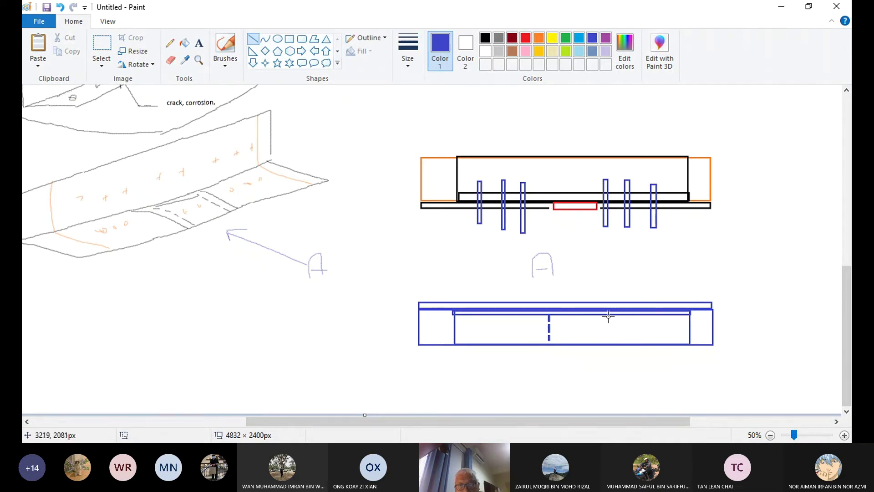
{"action": "left_click_drag", "start_coordinate": [608, 315], "coordinate": [605, 346]}
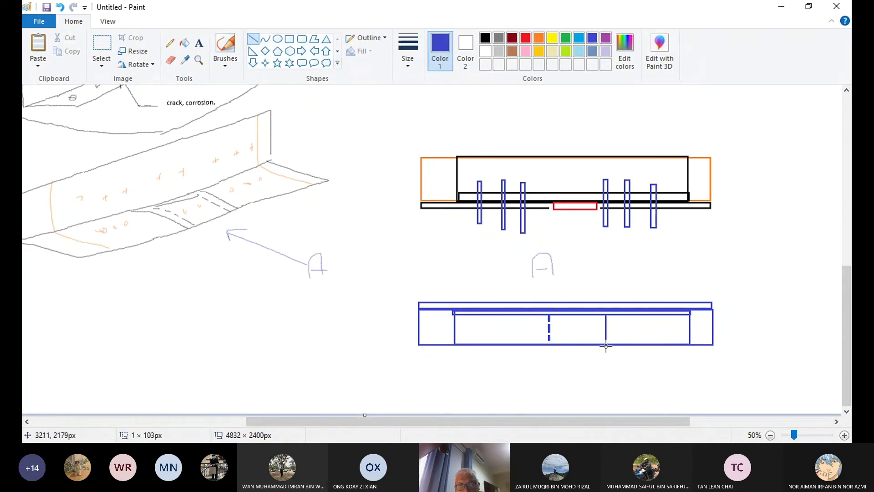
{"action": "left_click", "coordinate": [170, 60]}
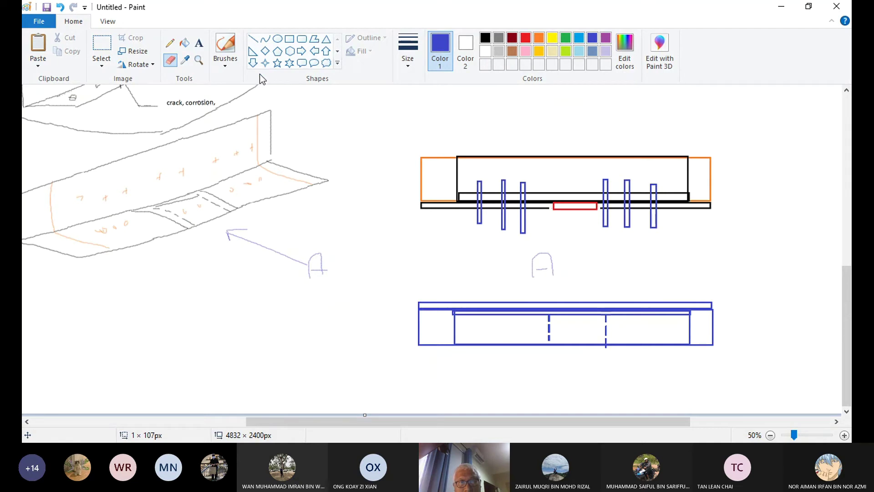
{"action": "left_click", "coordinate": [226, 62]}
{"action": "left_click", "coordinate": [226, 84]}
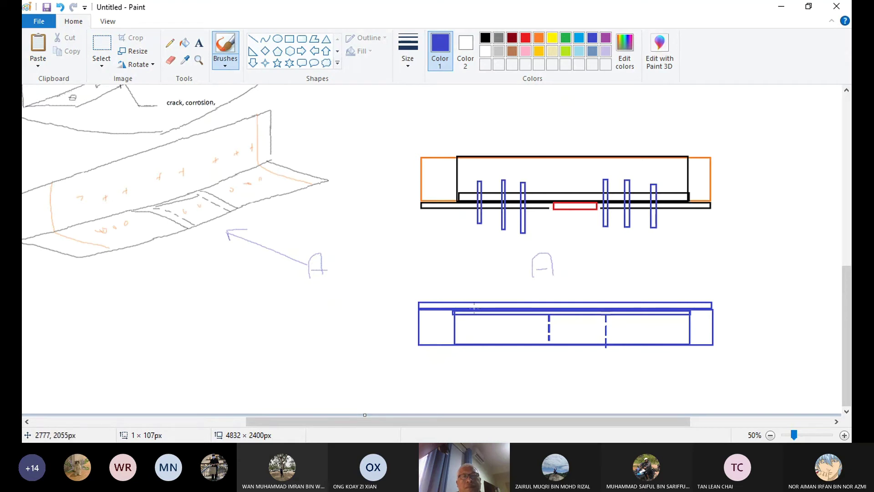
Hand-draw small blue rivet marks in the doubler's left and middle sections
{"action": "left_click", "coordinate": [223, 66]}
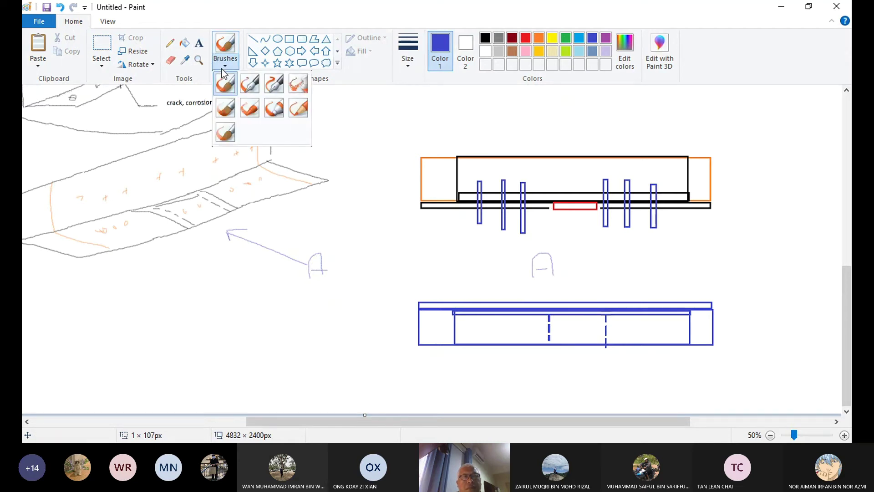
{"action": "left_click", "coordinate": [225, 83]}
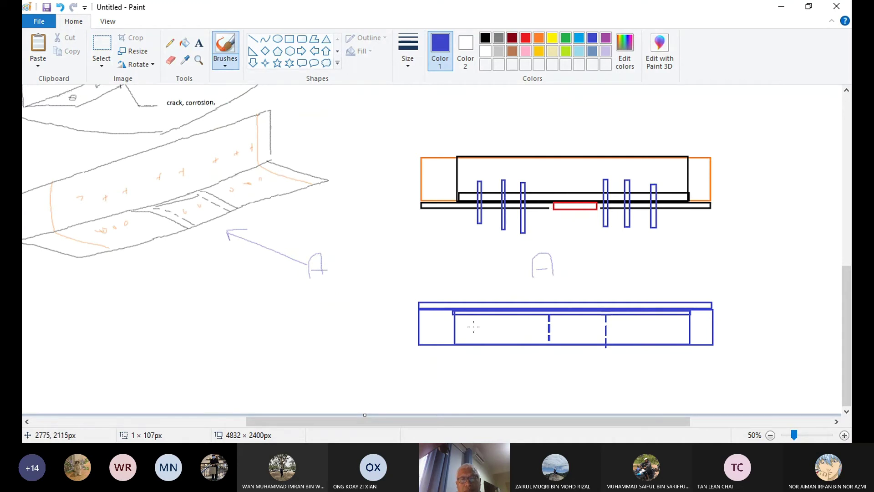
{"action": "left_click_drag", "start_coordinate": [470, 326], "coordinate": [474, 326]}
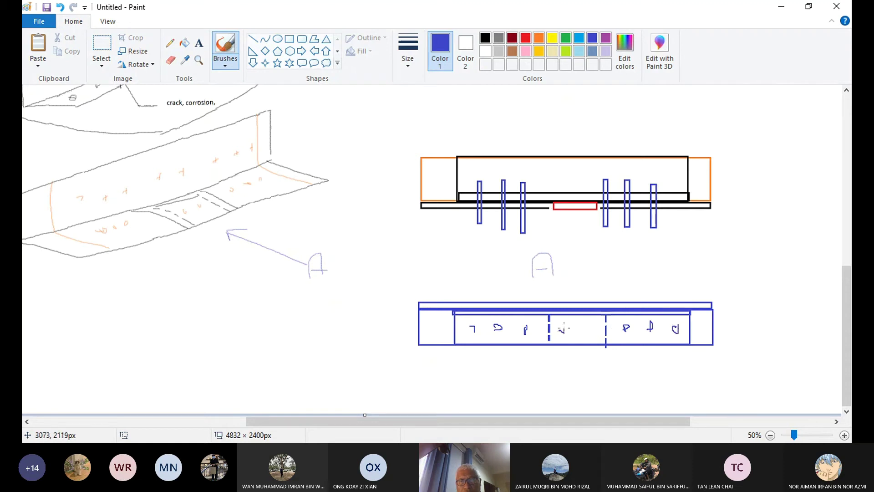
{"action": "left_click_drag", "start_coordinate": [560, 324], "coordinate": [557, 336]}
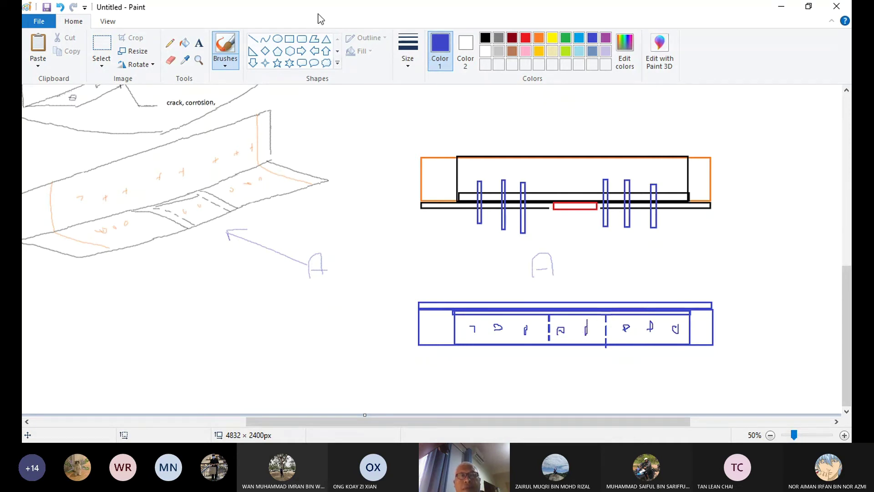
Add two more thin rectangular rivets through the section view
{"action": "left_click", "coordinate": [289, 39]}
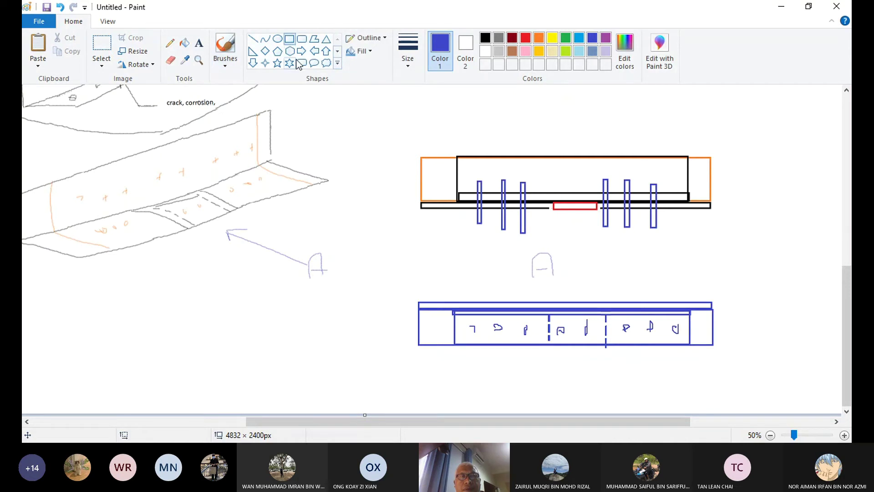
{"action": "left_click_drag", "start_coordinate": [564, 179], "coordinate": [567, 227]}
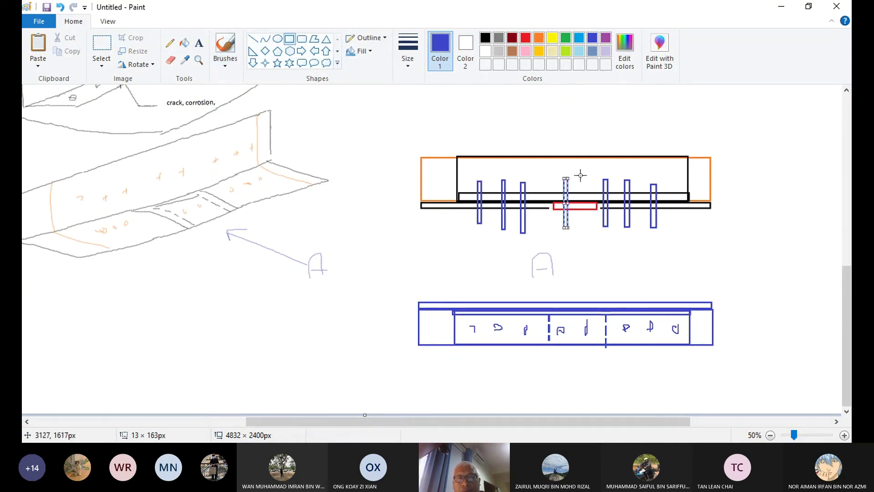
{"action": "left_click_drag", "start_coordinate": [582, 173], "coordinate": [583, 224]}
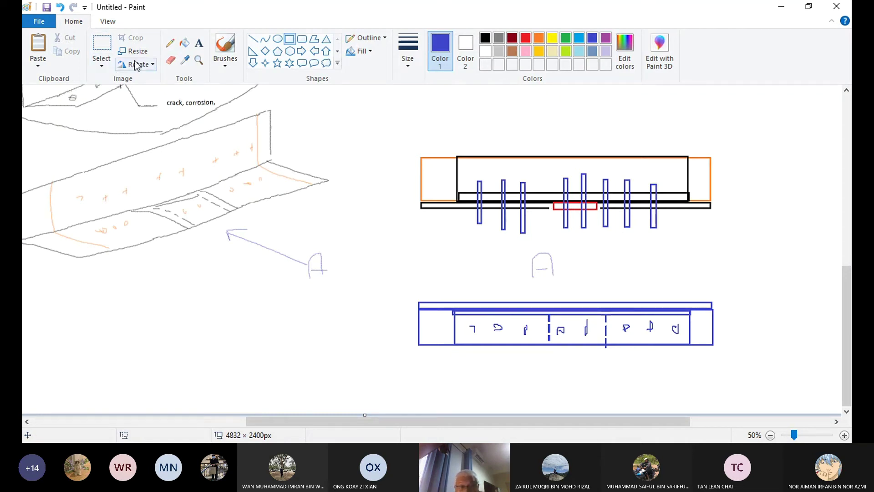
{"action": "left_click", "coordinate": [225, 63]}
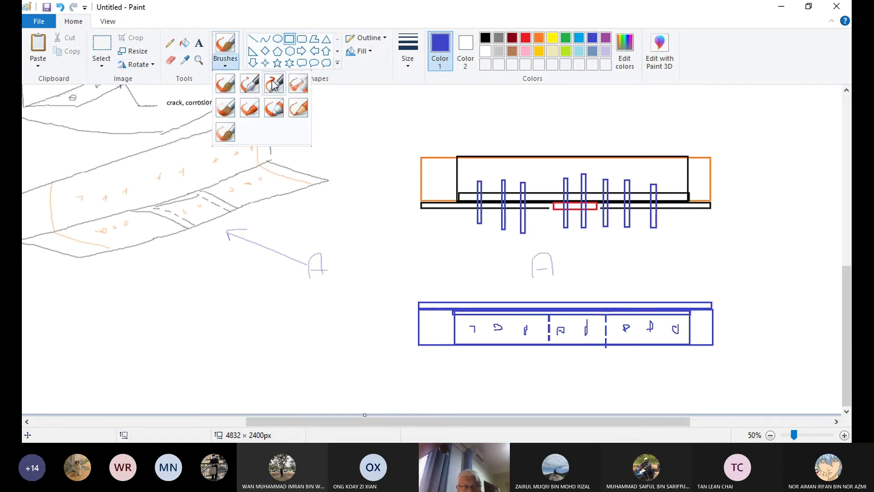
Sketch a natural-pencil leader curving into the leftmost top-view rivet, with a text box at its tail
{"action": "left_click", "coordinate": [298, 108]}
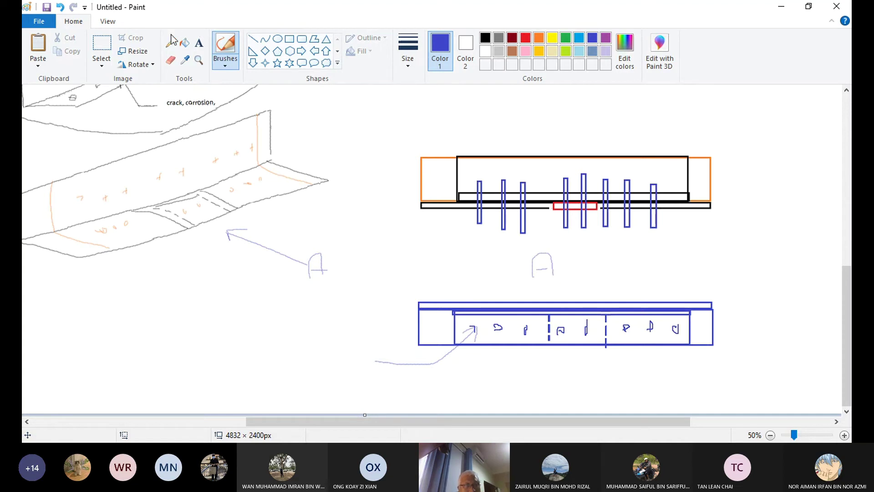
{"action": "left_click", "coordinate": [200, 43]}
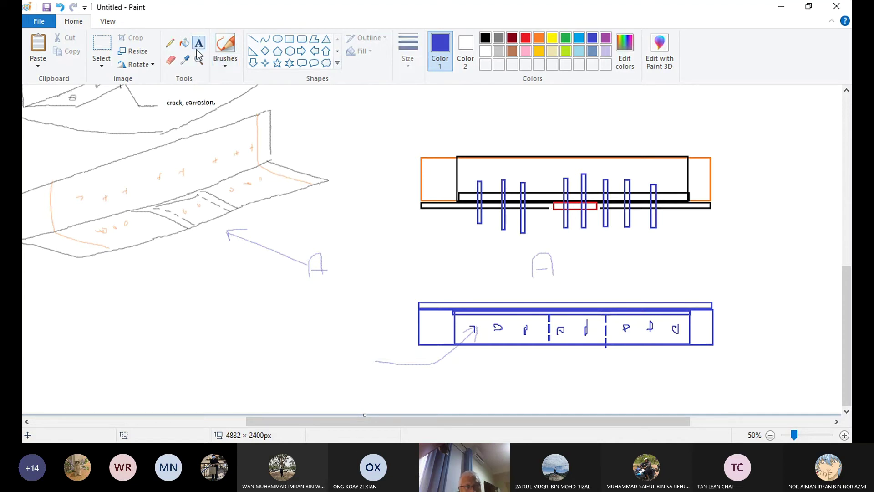
{"action": "left_click", "coordinate": [245, 352]}
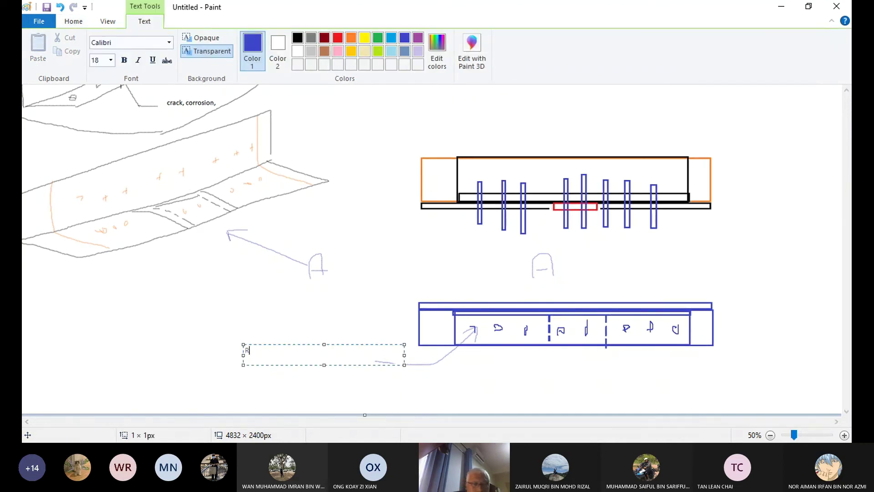
Type the note 'Rivets MS20470' / 'Diameter 4 mm (after referring to the tabled)' at the leader's tail
{"action": "type", "text": "Rivets "}
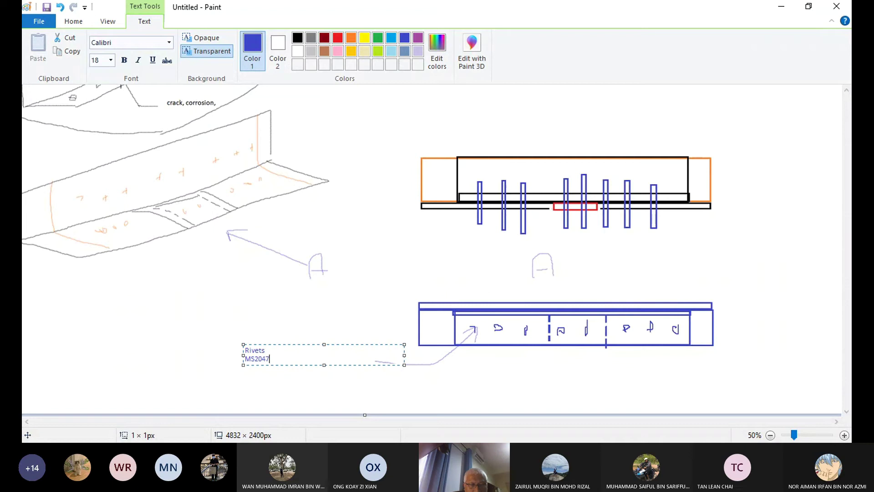
{"action": "type", "text": "MS20470"}
{"action": "key", "text": "Return"}
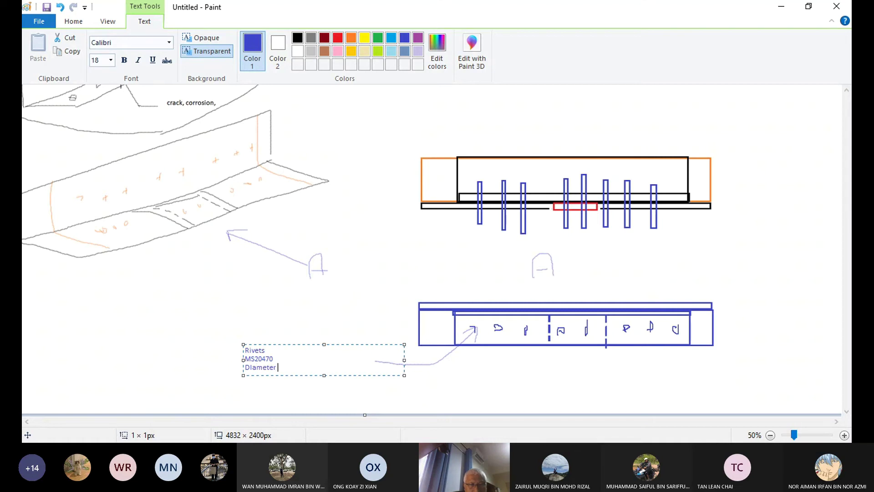
{"action": "type", "text": "Diameter 4 mm (after referring t"}
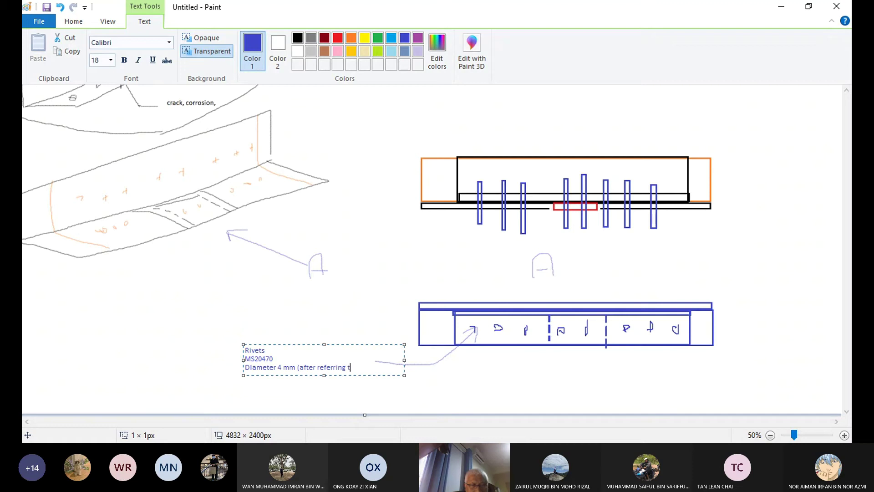
{"action": "type", "text": "o the tabled)"}
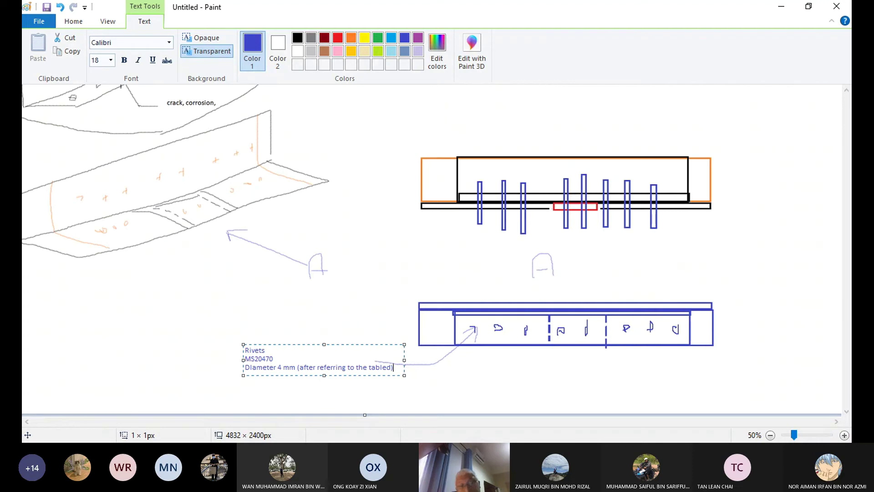
{"action": "left_click", "coordinate": [505, 380]}
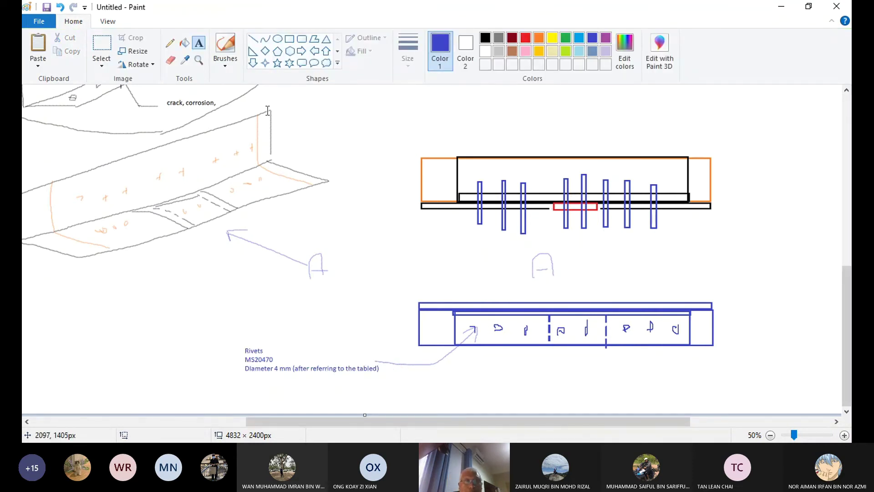
{"action": "left_click", "coordinate": [232, 64]}
Draw a leader into the section view labelled 'alum alloy' / 'thick 1.8 mm'
{"action": "left_click", "coordinate": [298, 110]}
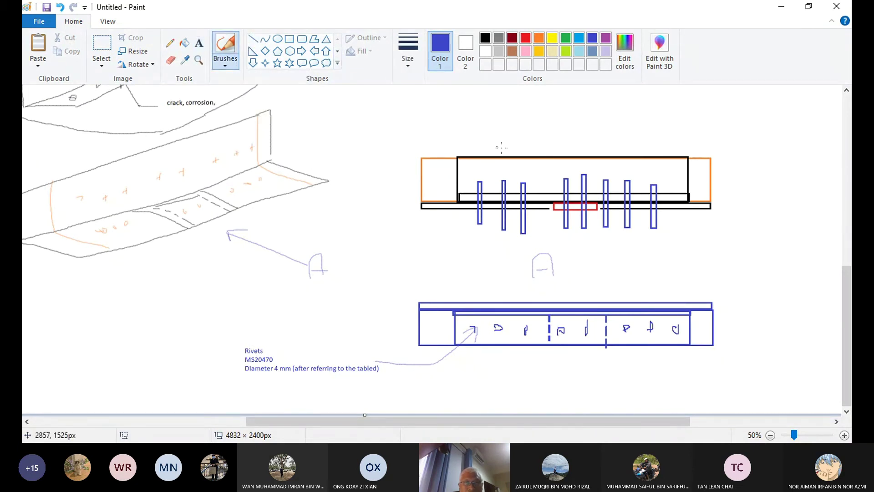
{"action": "left_click_drag", "start_coordinate": [542, 175], "coordinate": [600, 120]}
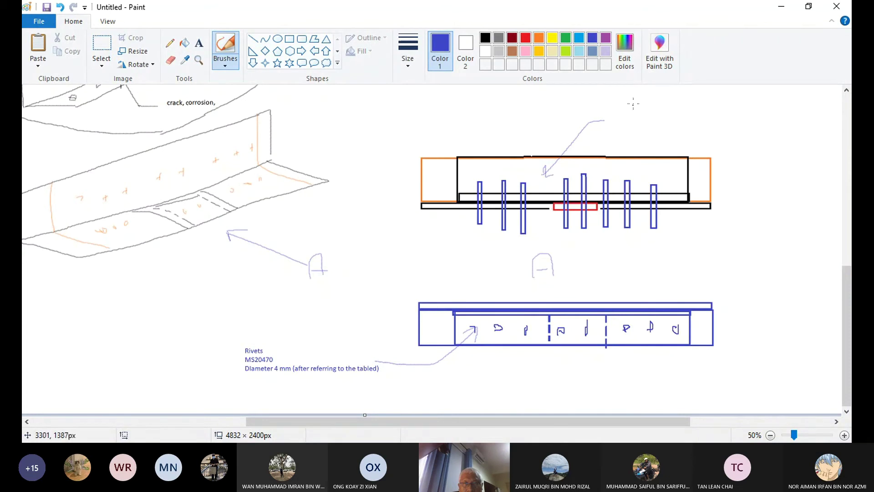
{"action": "left_click", "coordinate": [199, 43]}
{"action": "left_click", "coordinate": [608, 110]}
{"action": "type", "text": "alum alloy"}
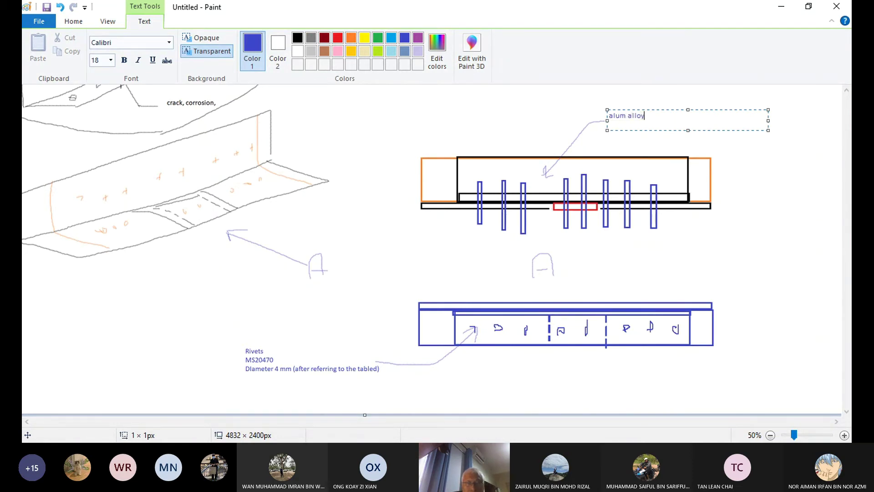
{"action": "key", "text": "Return"}
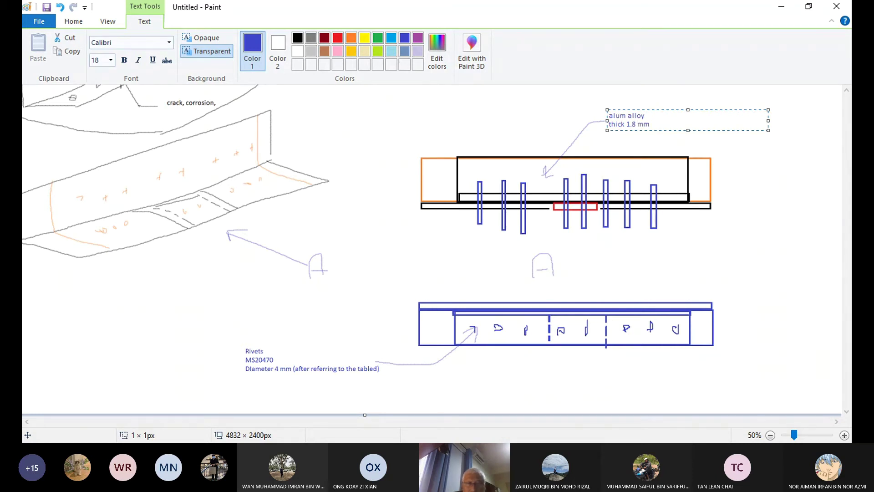
{"action": "left_click", "coordinate": [723, 206]}
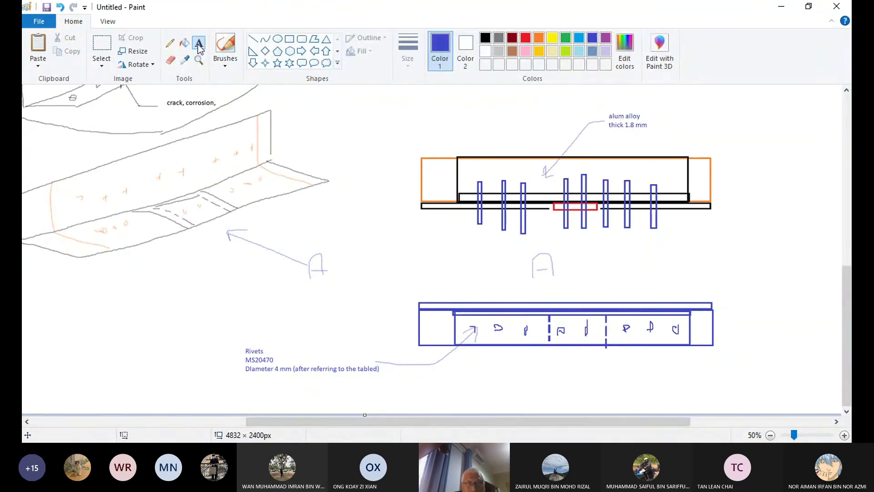
Add a '1.6 mm' label right of the section's bottom skin plate
{"action": "left_click", "coordinate": [728, 208]}
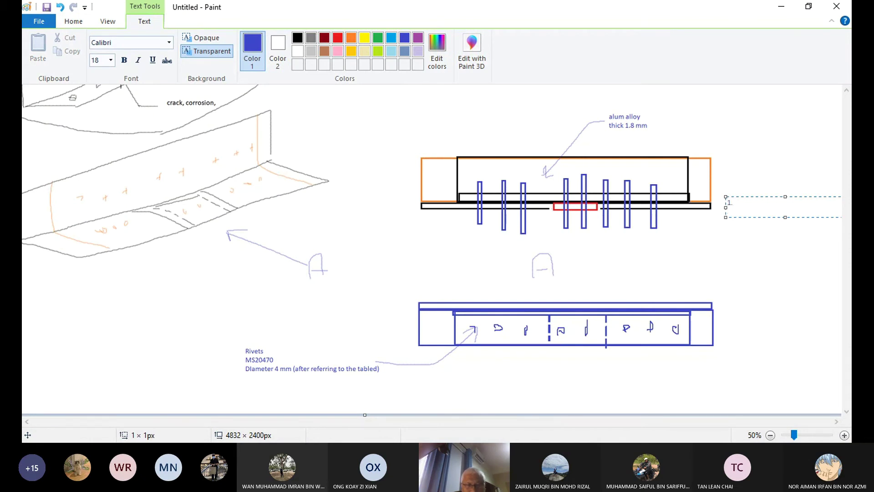
{"action": "type", "text": "1.6 mm"}
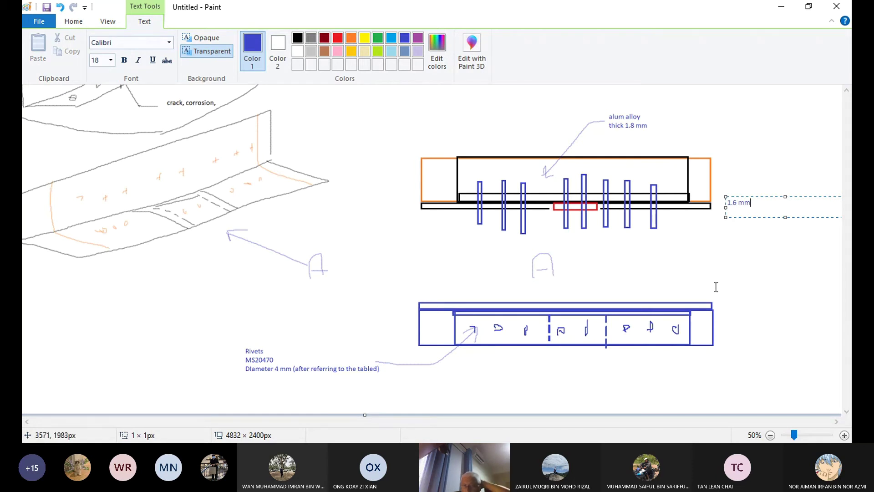
{"action": "left_click", "coordinate": [713, 258]}
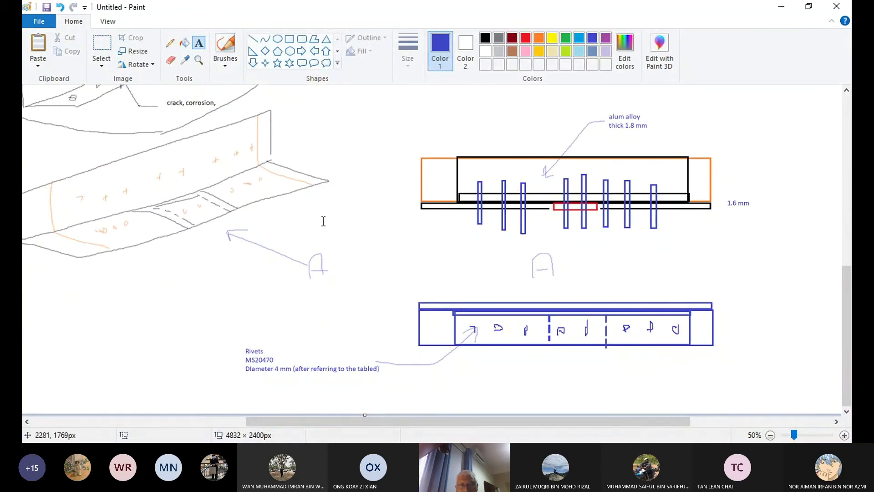
{"action": "scroll", "coordinate": [323, 221], "scroll_direction": "up", "scroll_amount": 3}
{"action": "scroll", "coordinate": [324, 222], "scroll_direction": "up", "scroll_amount": 4}
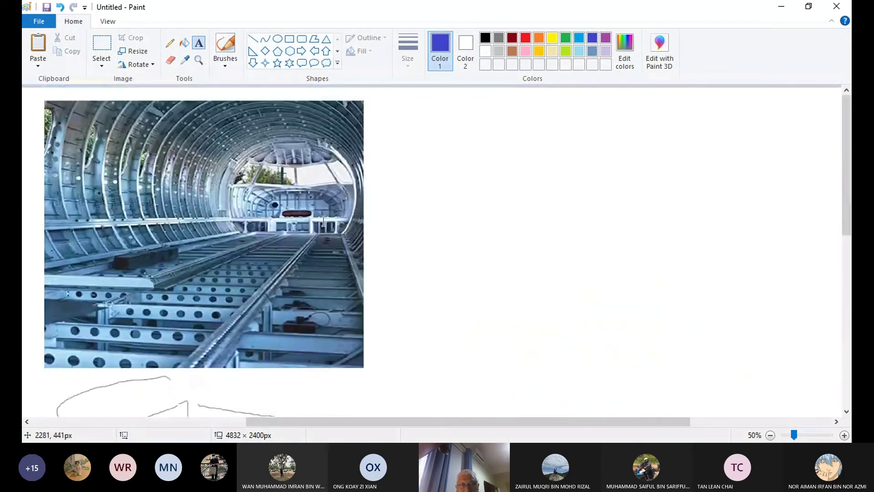
{"action": "scroll", "coordinate": [323, 221], "scroll_direction": "down", "scroll_amount": 4}
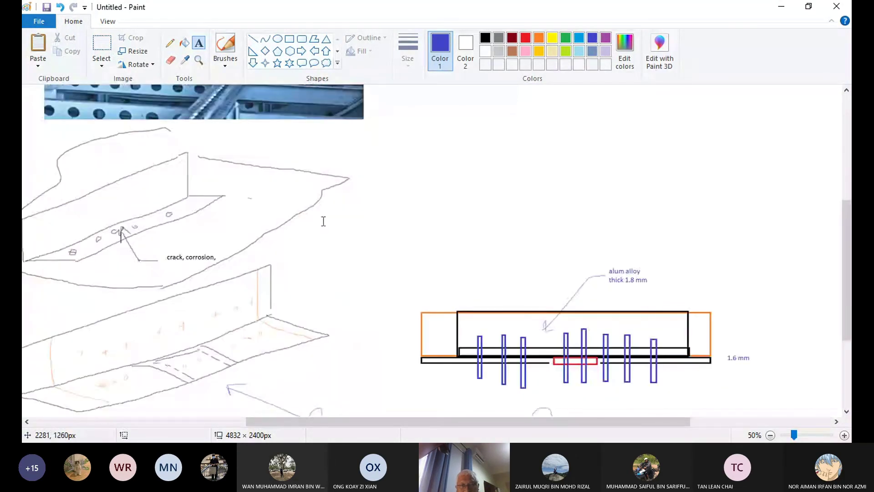
{"action": "scroll", "coordinate": [323, 221], "scroll_direction": "down", "scroll_amount": 3}
{"action": "left_click_drag", "start_coordinate": [436, 421], "coordinate": [211, 394]}
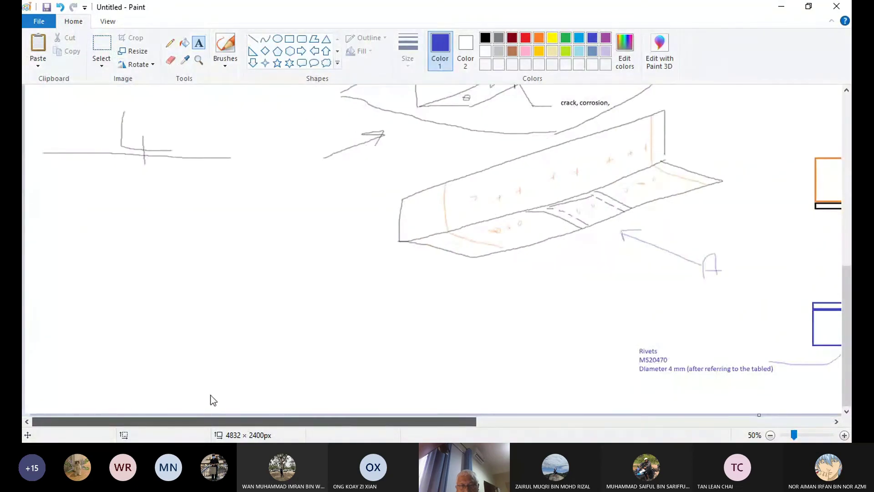
{"action": "scroll", "coordinate": [300, 357], "scroll_direction": "up", "scroll_amount": 6}
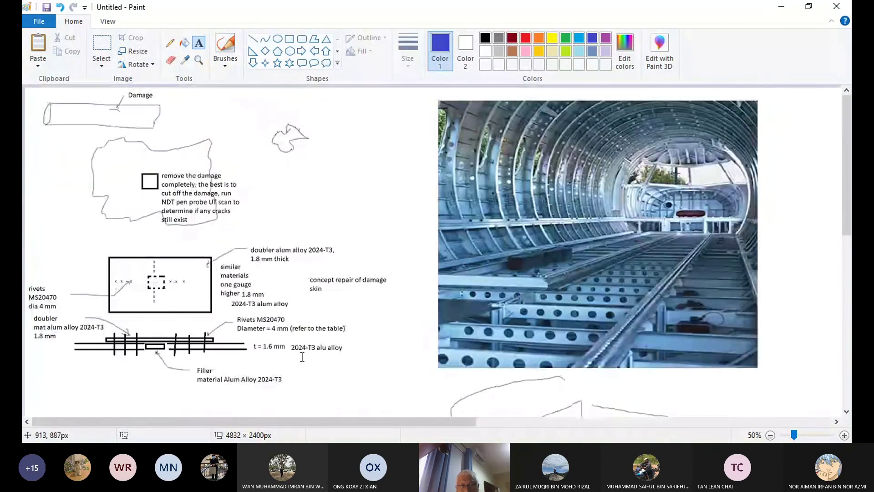
{"action": "scroll", "coordinate": [301, 356], "scroll_direction": "down", "scroll_amount": 8}
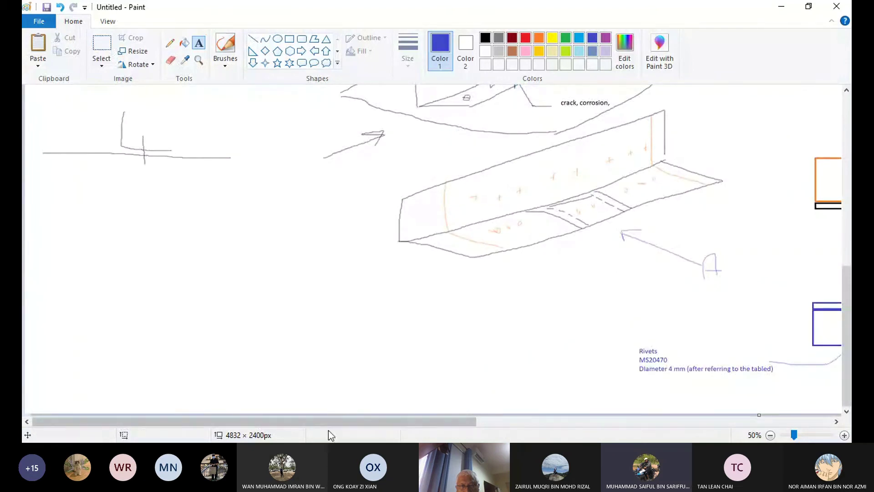
{"action": "left_click_drag", "start_coordinate": [340, 422], "coordinate": [618, 421]}
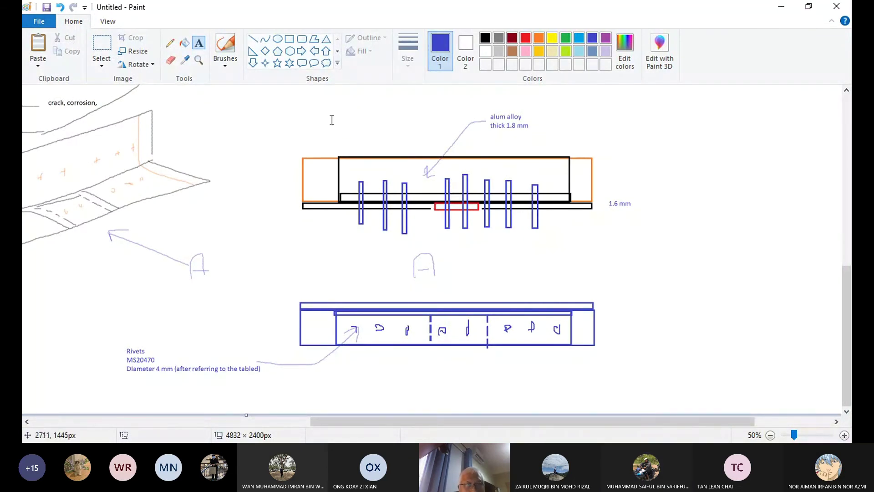
{"action": "left_click", "coordinate": [253, 41]}
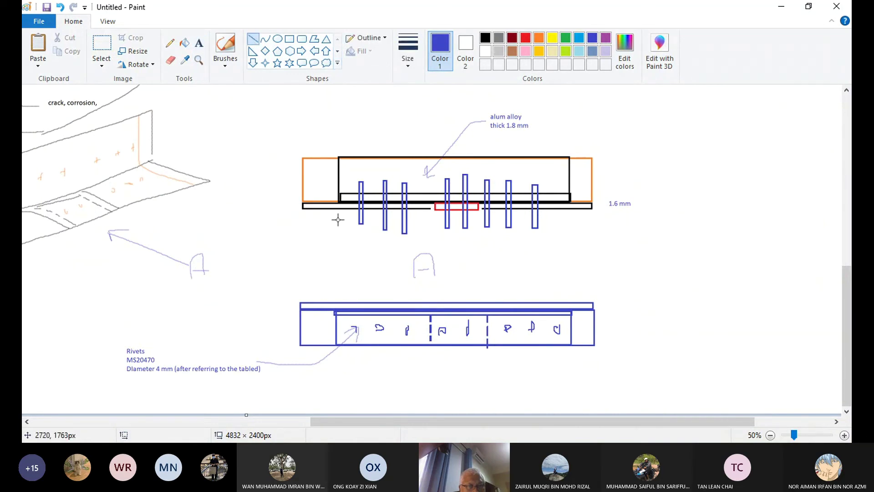
Draw two vertical extension lines below the section's left side and the edge-distance arrow between them
{"action": "left_click_drag", "start_coordinate": [338, 219], "coordinate": [338, 257]}
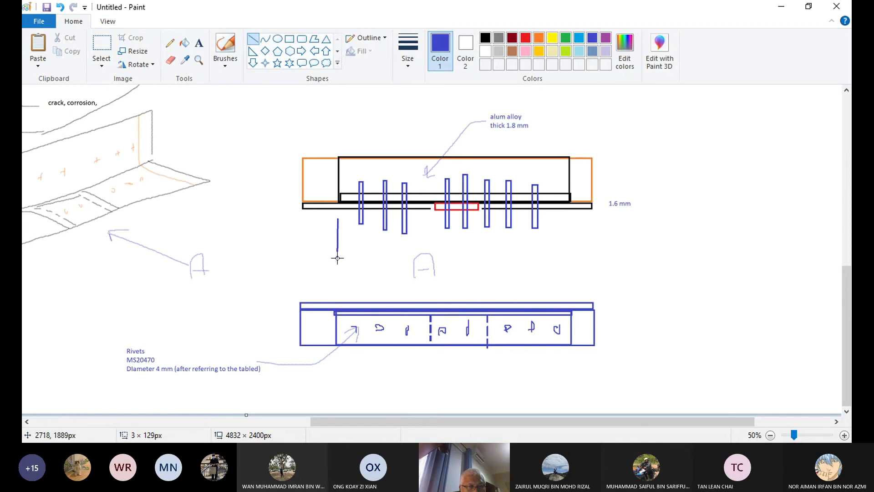
{"action": "mouse_move", "coordinate": [361, 229]}
{"action": "left_mouse_down"}
{"action": "mouse_move", "coordinate": [362, 263]}
{"action": "mouse_move", "coordinate": [338, 244]}
{"action": "mouse_move", "coordinate": [360, 244]}
{"action": "left_mouse_up"}
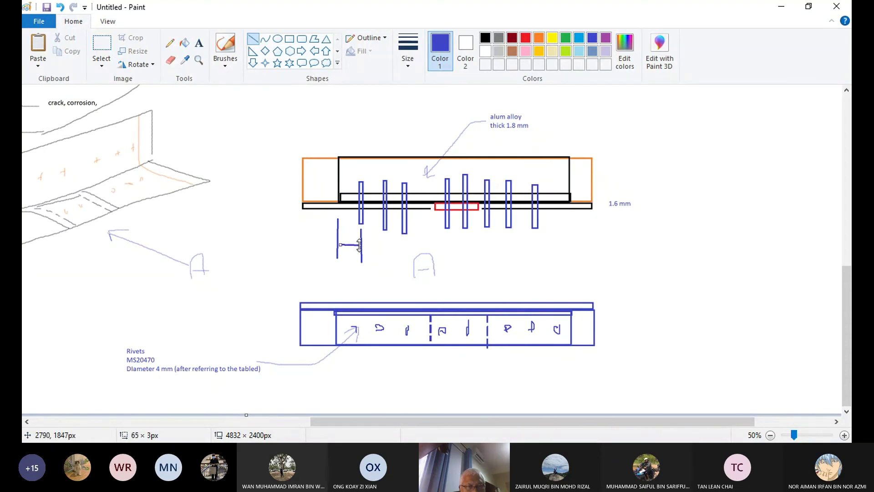
{"action": "left_click", "coordinate": [225, 62]}
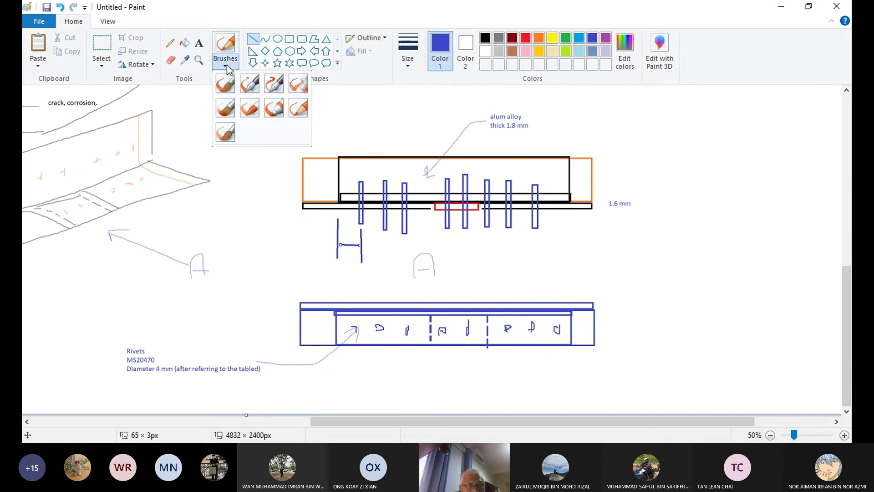
{"action": "left_click", "coordinate": [299, 111]}
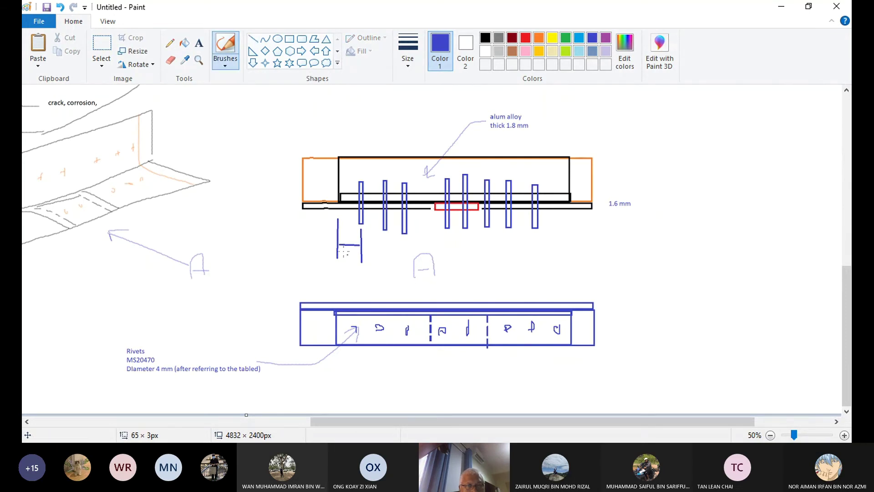
{"action": "left_click", "coordinate": [343, 242]}
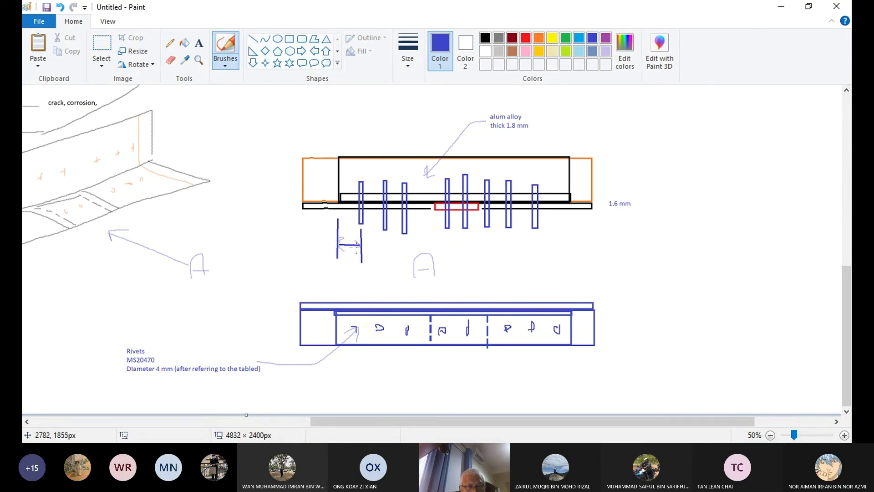
Begin a text label with 'e' to the right of the edge-distance arrow
{"action": "left_click", "coordinate": [199, 43]}
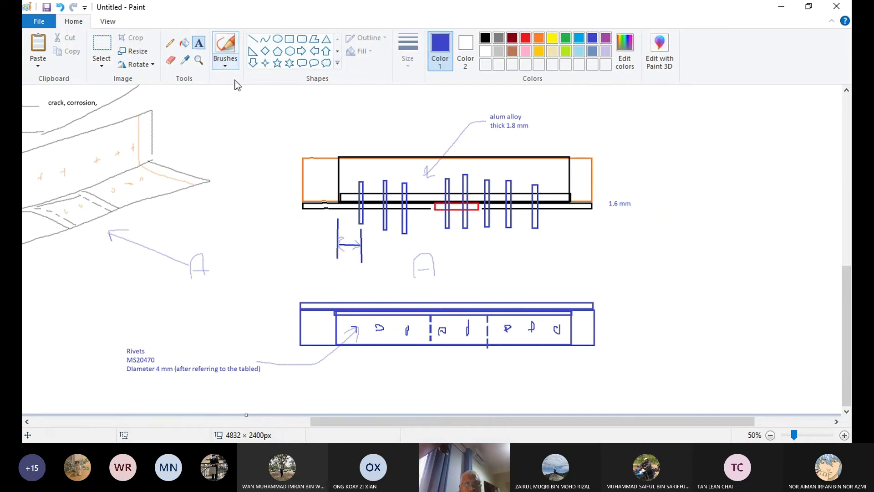
{"action": "left_click", "coordinate": [372, 248]}
{"action": "type", "text": "e"}
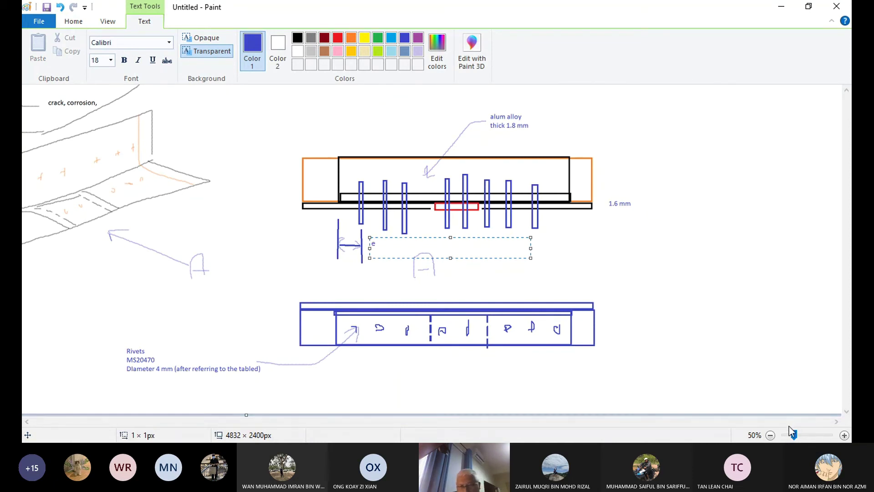
Select the started label text and set its font size to 26
{"action": "left_click_drag", "start_coordinate": [792, 432], "coordinate": [807, 435]}
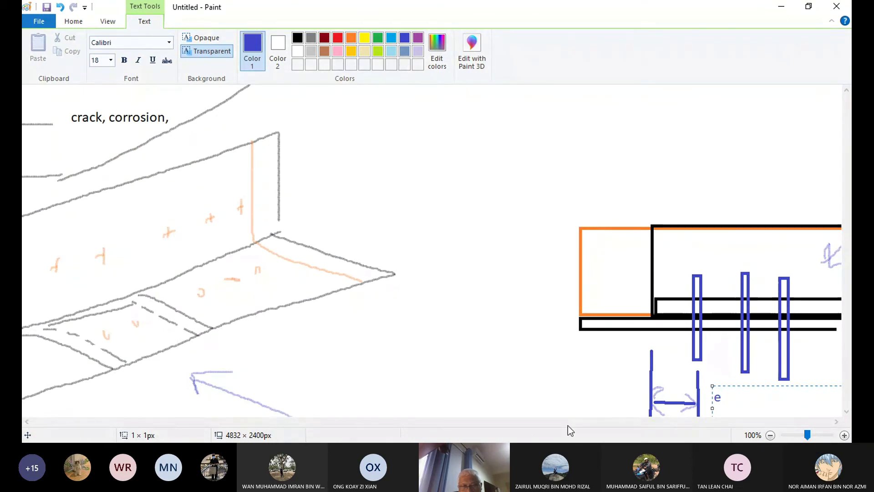
{"action": "scroll", "coordinate": [567, 425], "scroll_direction": "down", "scroll_amount": 5}
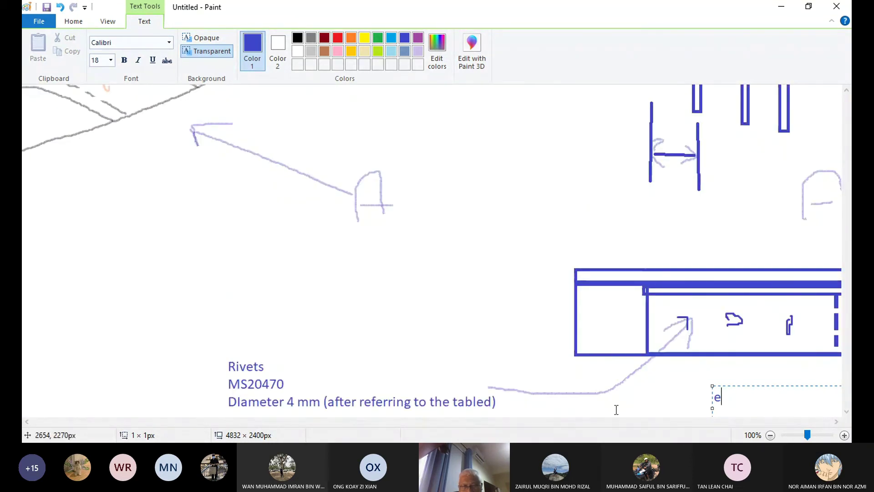
{"action": "scroll", "coordinate": [655, 396], "scroll_direction": "down", "scroll_amount": 2}
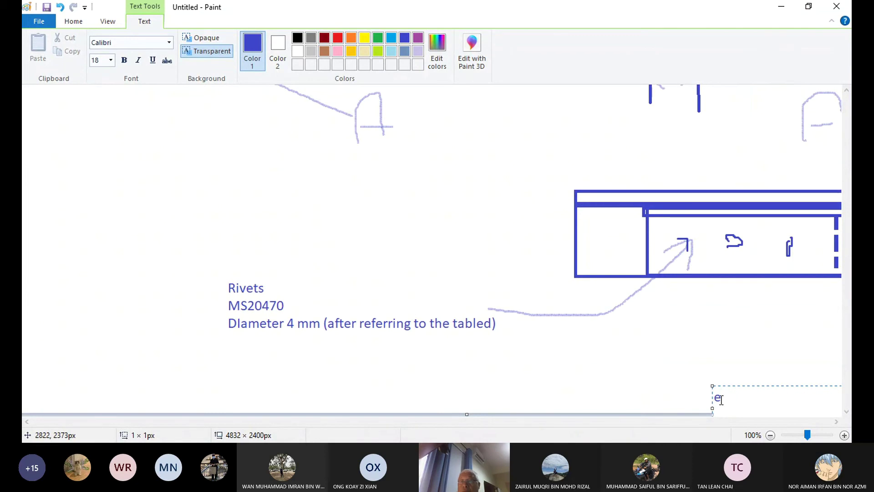
{"action": "left_click", "coordinate": [769, 435]}
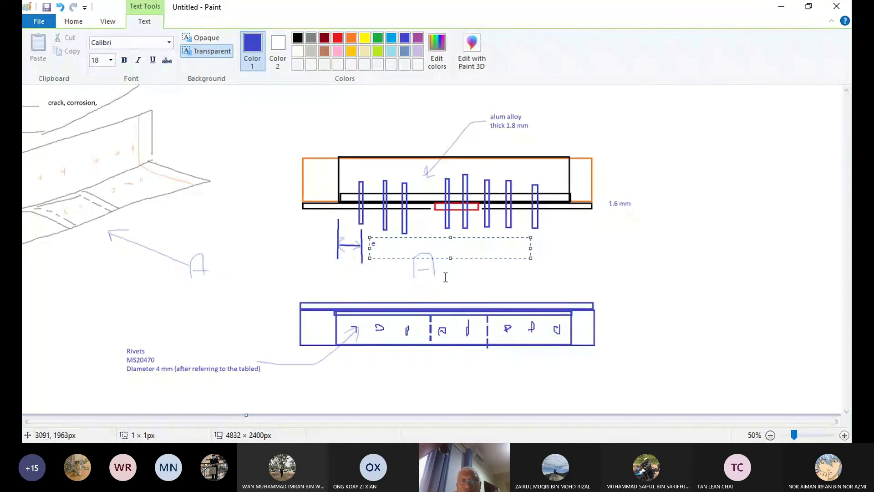
{"action": "double_click", "coordinate": [372, 243]}
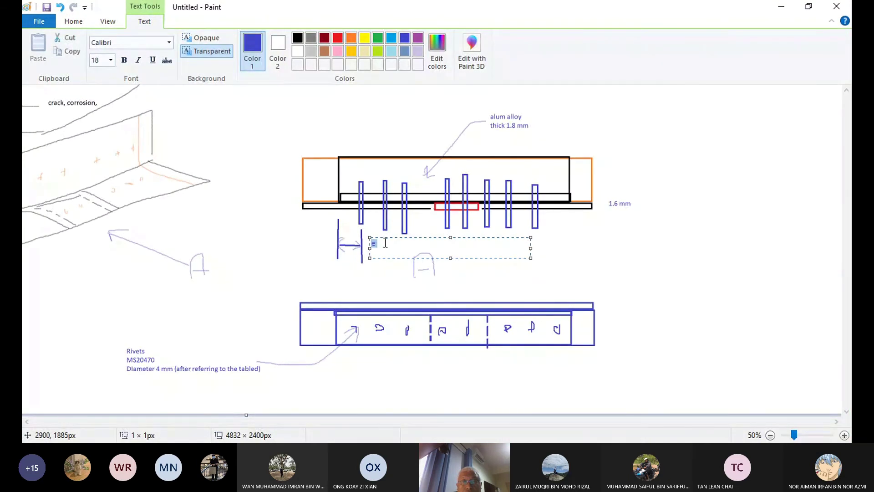
{"action": "left_click", "coordinate": [109, 60]}
{"action": "left_click", "coordinate": [107, 186]}
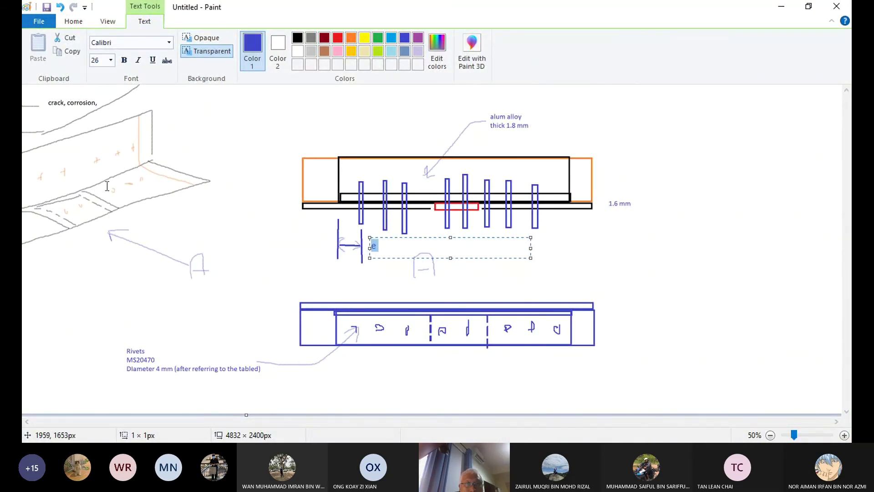
Type 'ED (2D) 2 x diameter of the rivets', correcting typos, and commit the label
{"action": "type", "text": "ED ("}
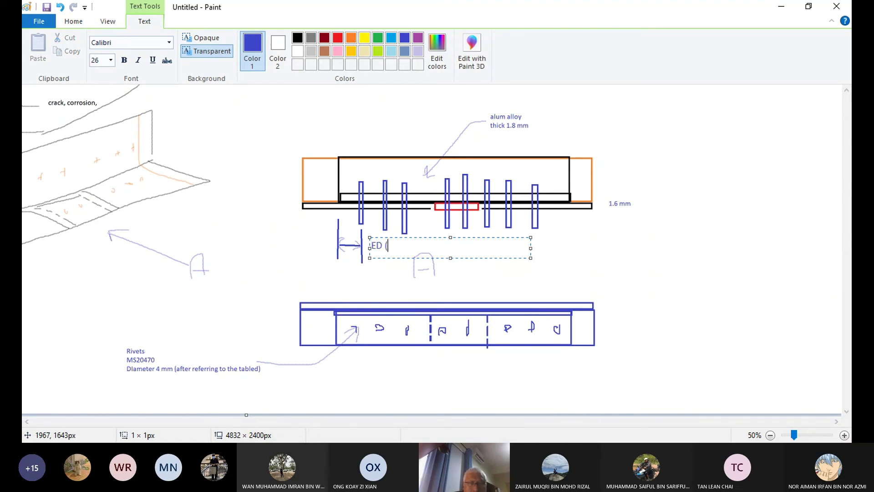
{"action": "type", "text": "Z"}
{"action": "key", "text": "BackSpace"}
{"action": "type", "text": "2"}
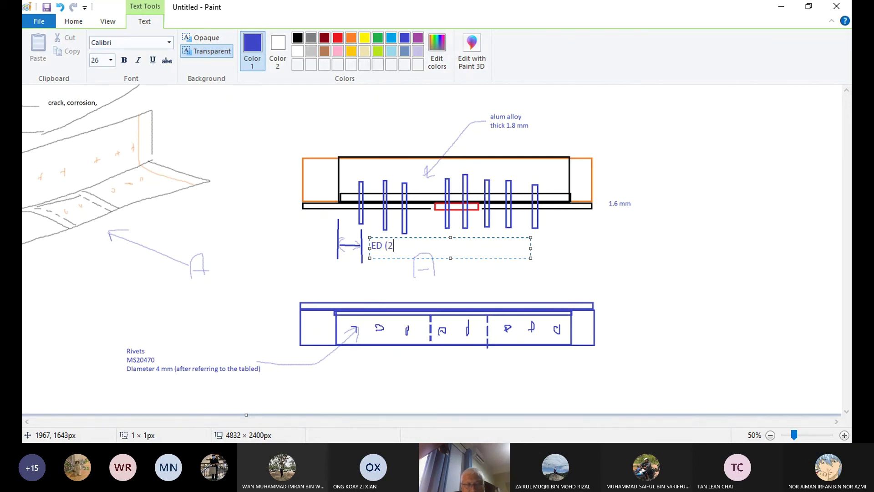
{"action": "type", "text": " X D"}
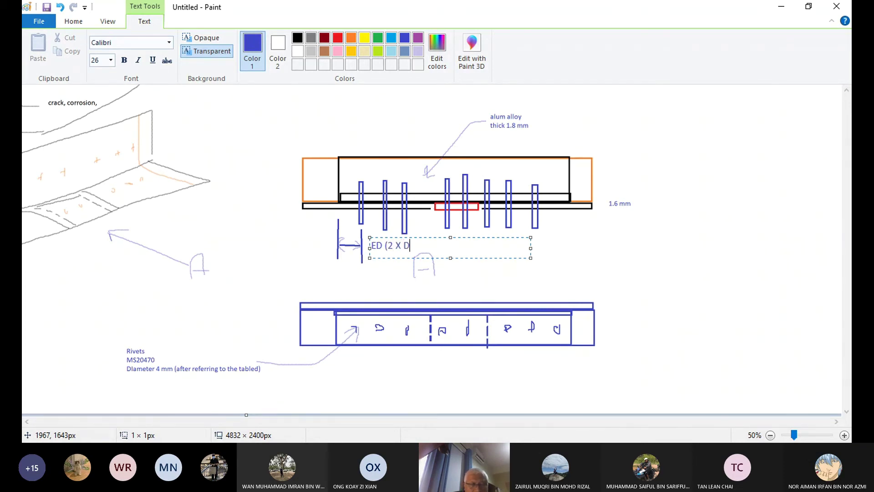
{"action": "key", "text": "BackSpace"}
{"action": "key", "text": "BackSpace"}
{"action": "key", "text": "BackSpace"}
{"action": "key", "text": "BackSpace"}
{"action": "type", "text": "D) 2 xdimeter"}
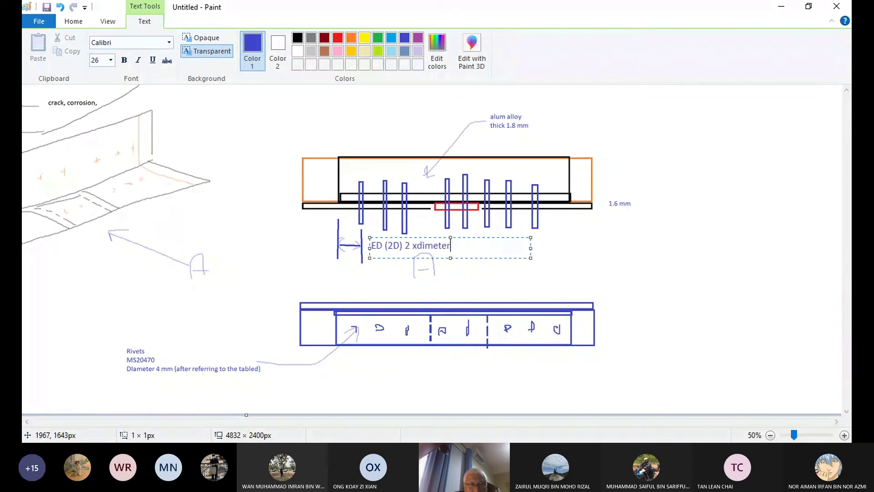
{"action": "key", "text": "BackSpace"}
{"action": "key", "text": "BackSpace"}
{"action": "key", "text": "BackSpace"}
{"action": "key", "text": "BackSpace"}
{"action": "key", "text": "BackSpace"}
{"action": "key", "text": "BackSpace"}
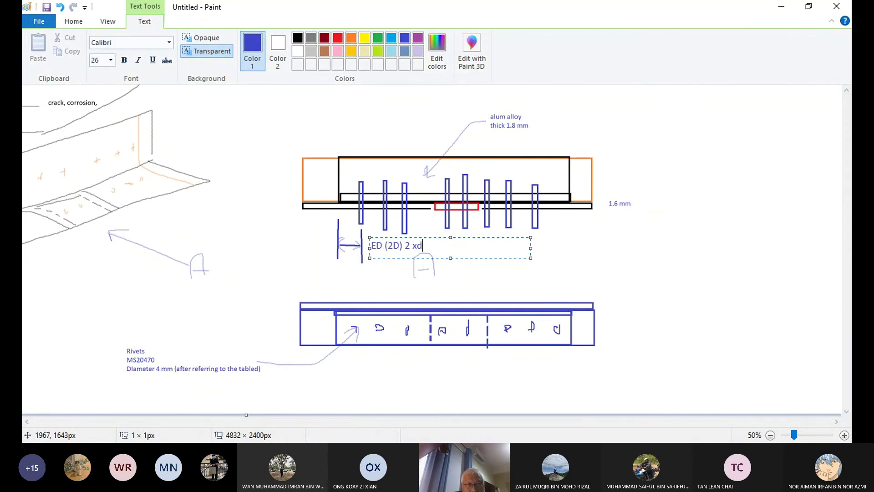
{"action": "key", "text": "BackSpace"}
{"action": "type", "text": "diame"}
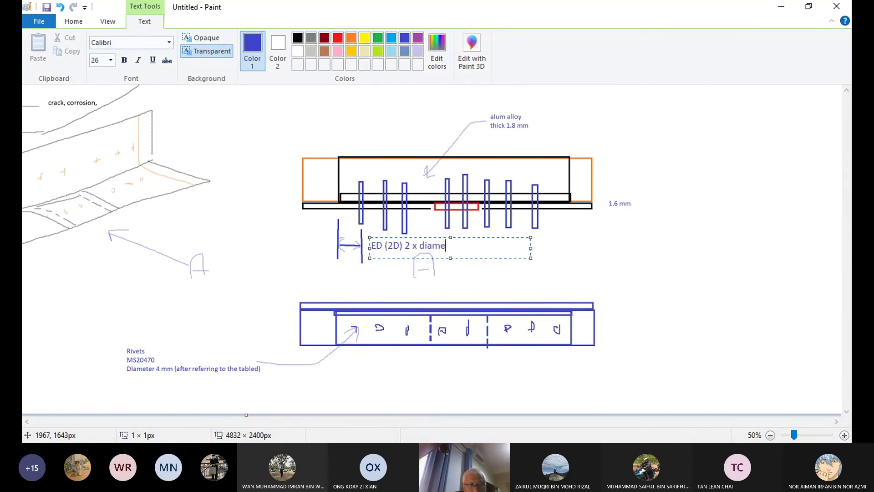
{"action": "type", "text": "ter of the rivets"}
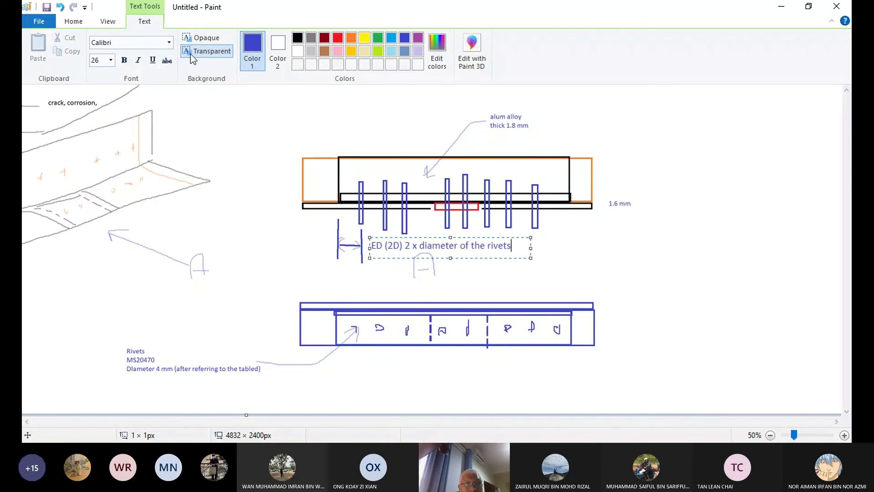
{"action": "left_click", "coordinate": [73, 21]}
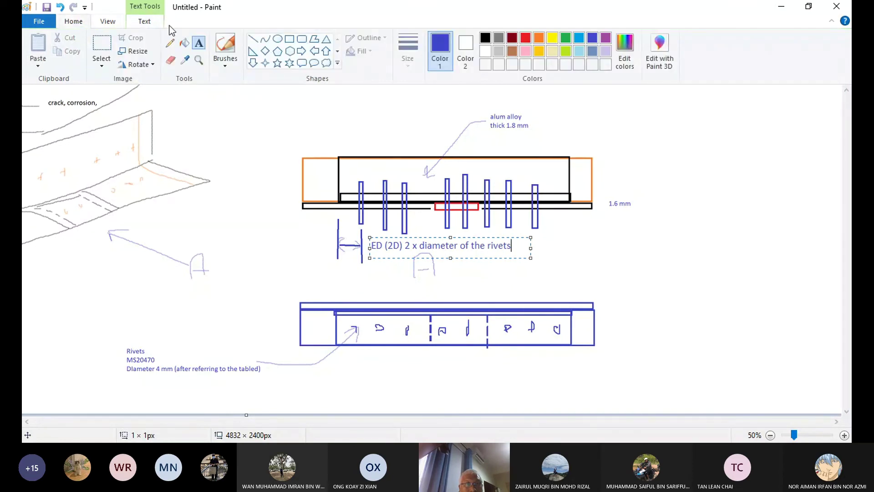
{"action": "left_click", "coordinate": [218, 63]}
{"action": "left_click", "coordinate": [273, 97]}
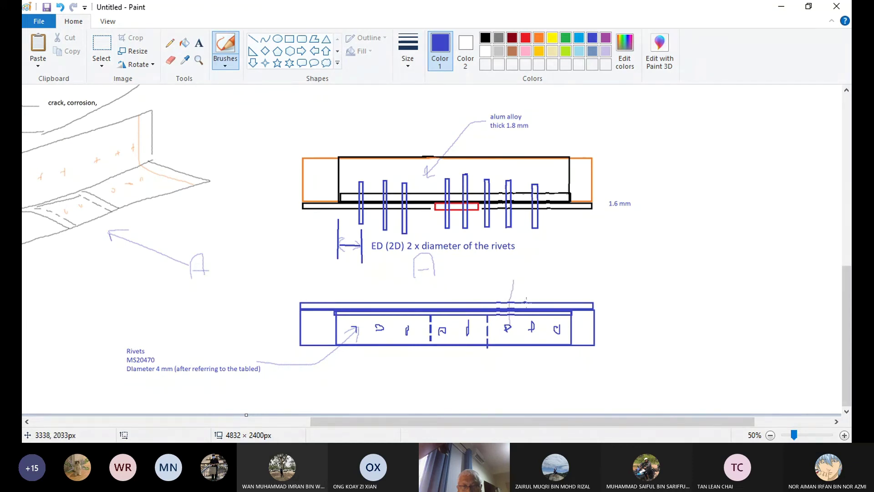
Draw a leader up from a top-view rivet and type '4 -6 D (dx 4mm) 16' beside it
{"action": "mouse_move", "coordinate": [530, 318]}
{"action": "left_mouse_down"}
{"action": "mouse_move", "coordinate": [532, 276]}
{"action": "mouse_move", "coordinate": [513, 285]}
{"action": "mouse_move", "coordinate": [550, 287]}
{"action": "mouse_move", "coordinate": [524, 283]}
{"action": "left_mouse_up"}
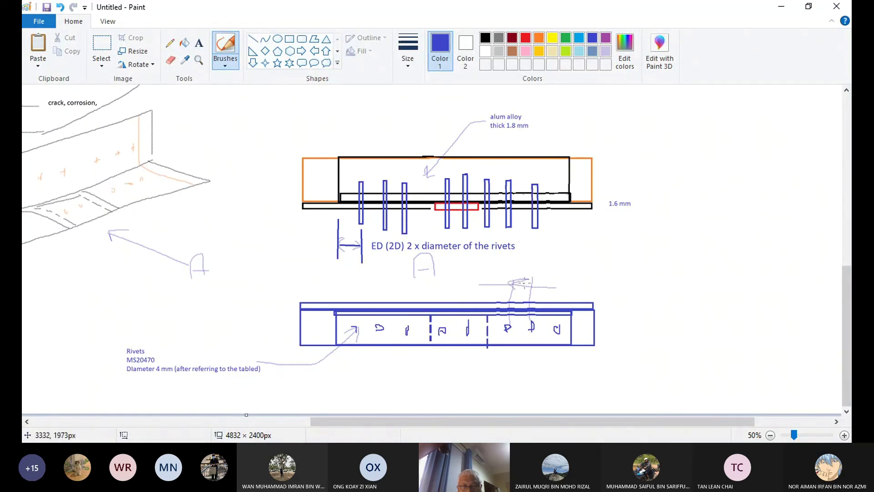
{"action": "left_click_drag", "start_coordinate": [532, 283], "coordinate": [521, 293]}
{"action": "left_click", "coordinate": [199, 45]}
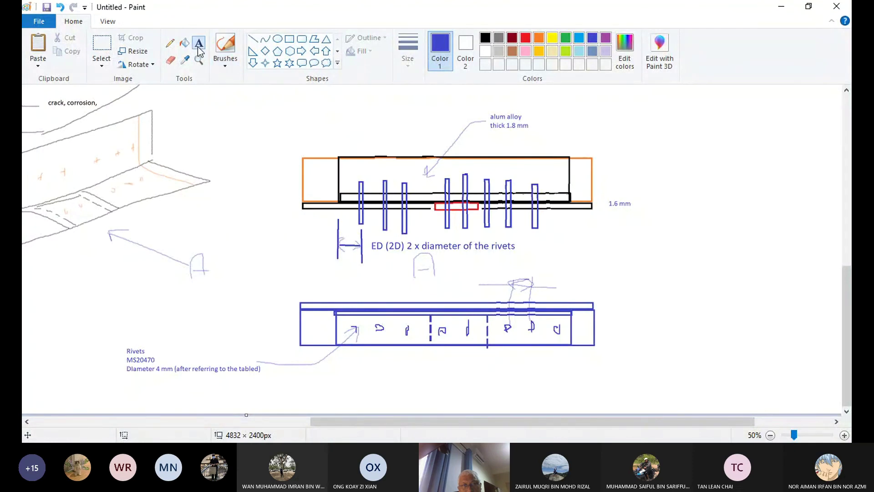
{"action": "left_click", "coordinate": [569, 273]}
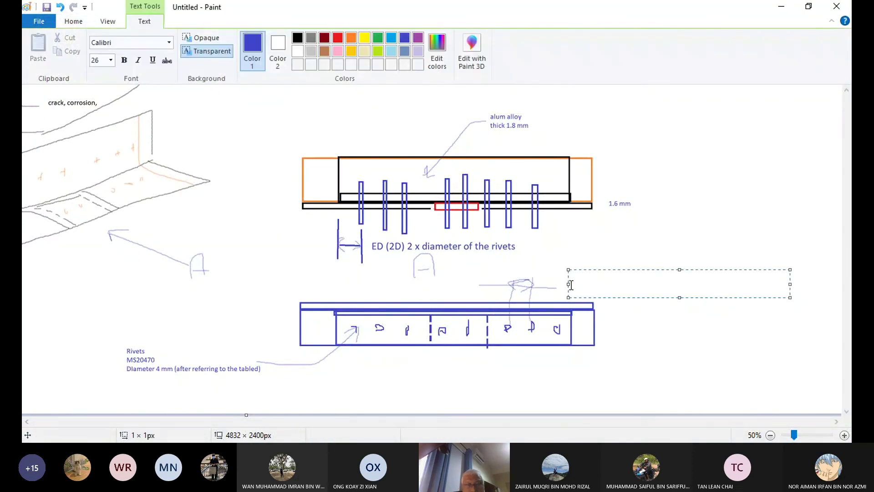
{"action": "type", "text": "4 -6"}
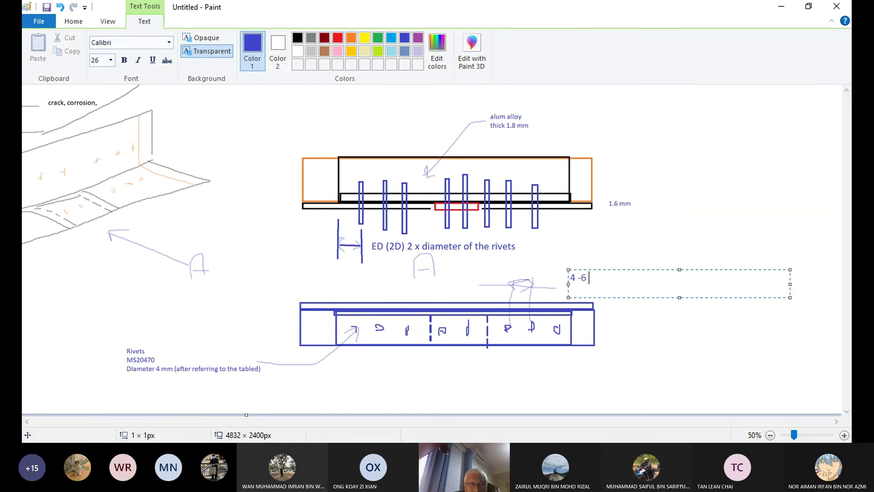
{"action": "type", "text": " D"}
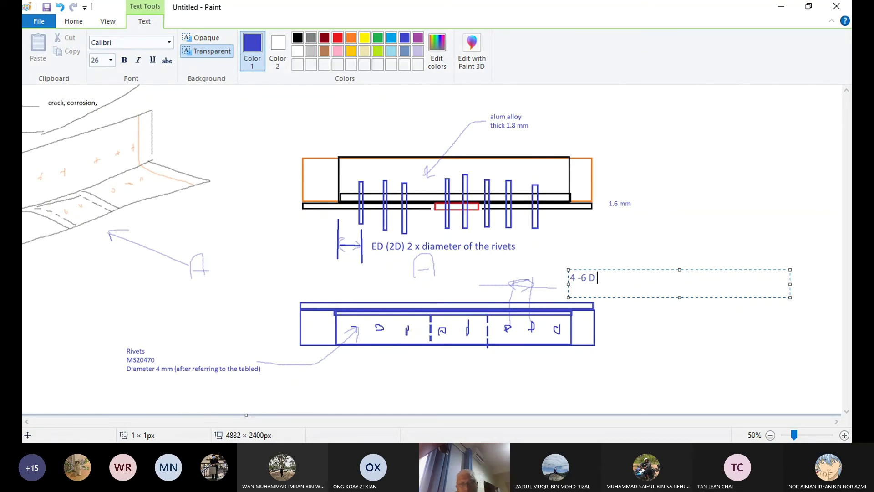
{"action": "type", "text": " ("}
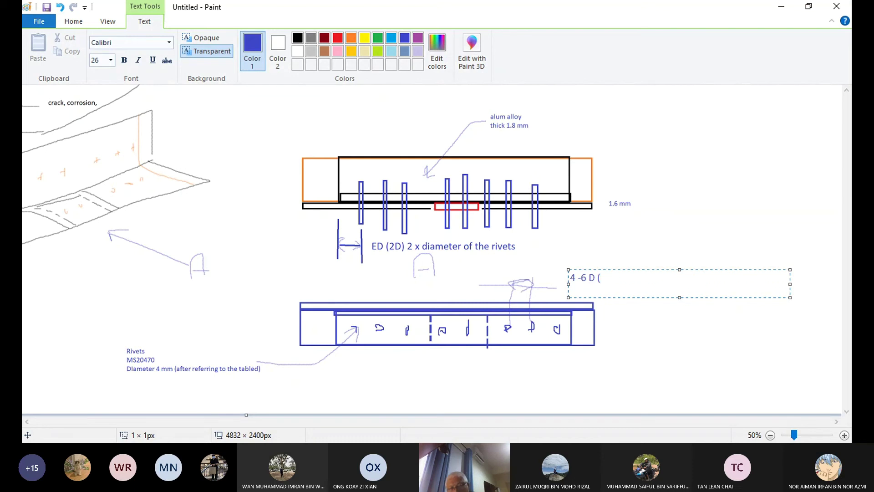
{"action": "type", "text": "d"}
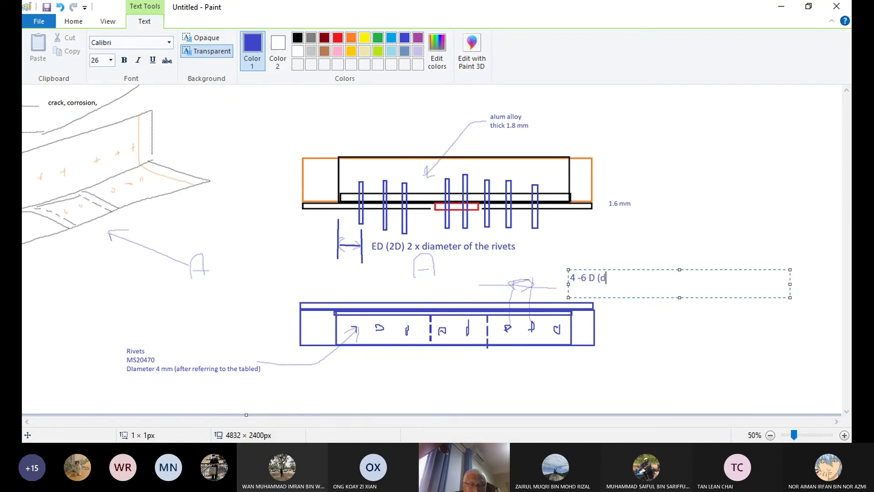
{"action": "type", "text": "x 4mm"}
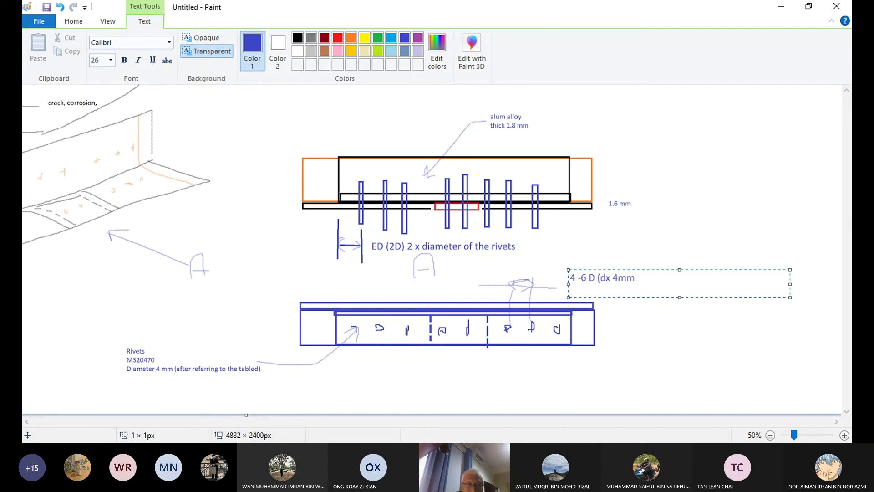
{"action": "type", "text": ") 16"}
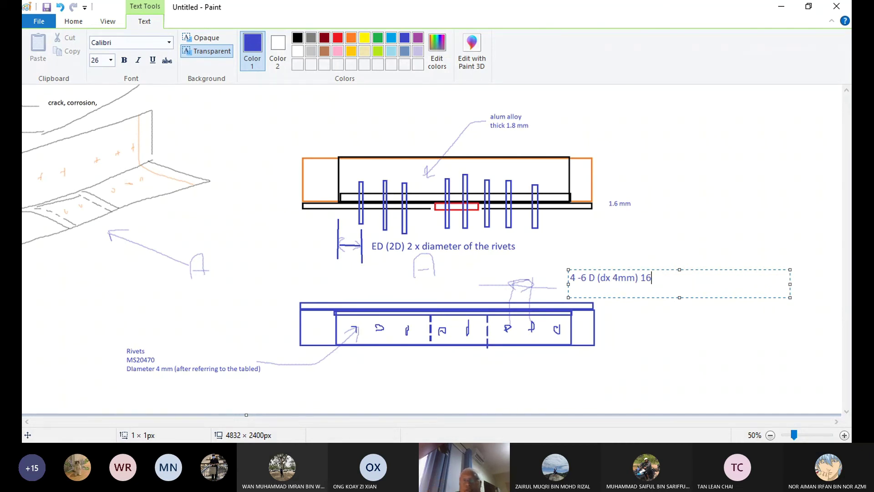
Insert 'Fasteners spacing' as the note's first line and commit it
{"action": "left_click", "coordinate": [571, 278]}
{"action": "key", "text": "Return"}
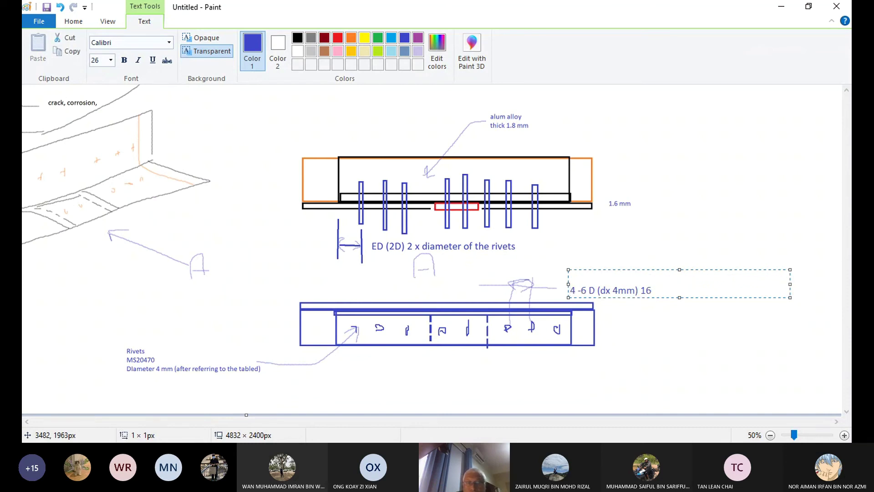
{"action": "type", "text": "Faster"}
{"action": "key", "text": "BackSpace"}
{"action": "type", "text": "ners"}
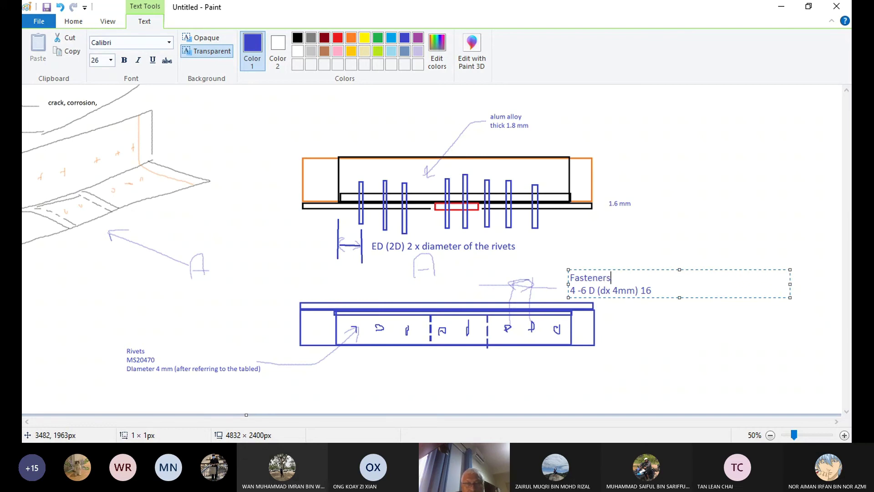
{"action": "type", "text": " s"}
{"action": "key", "text": "BackSpace"}
{"action": "type", "text": "spacing"}
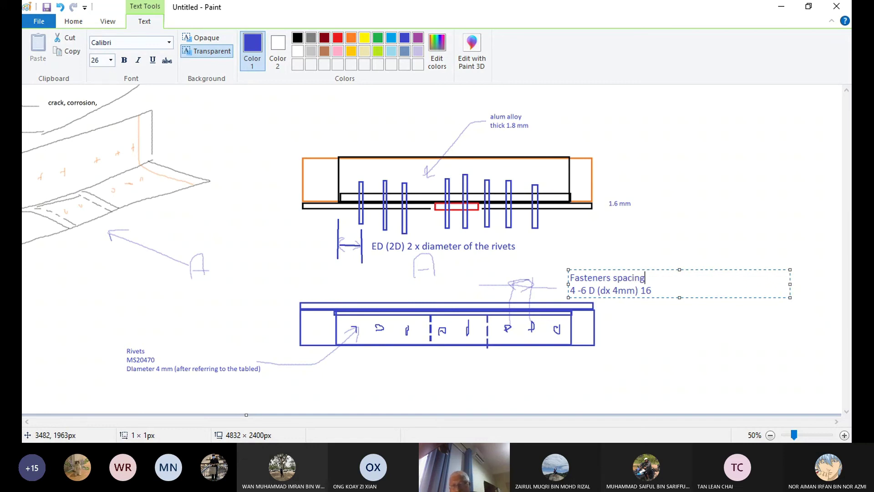
{"action": "left_click", "coordinate": [667, 335]}
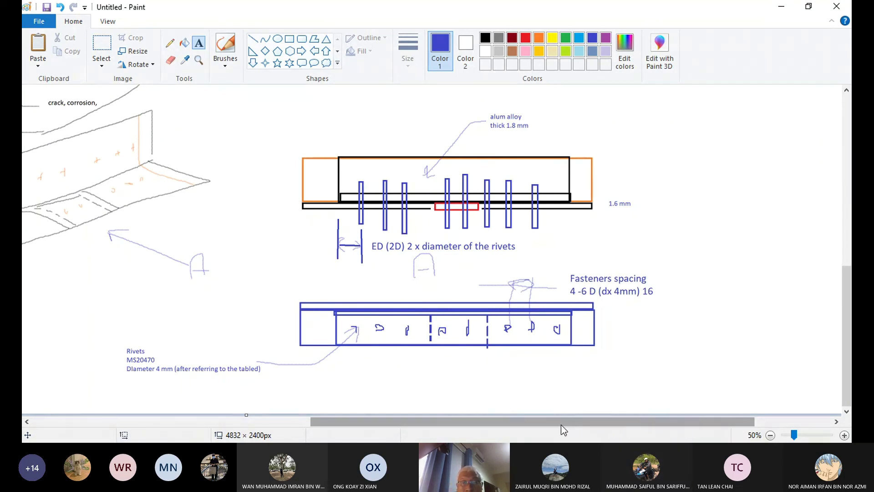
Drag across the lower canvas below the labelled section and top view
{"action": "left_click_drag", "start_coordinate": [561, 424], "coordinate": [257, 408]}
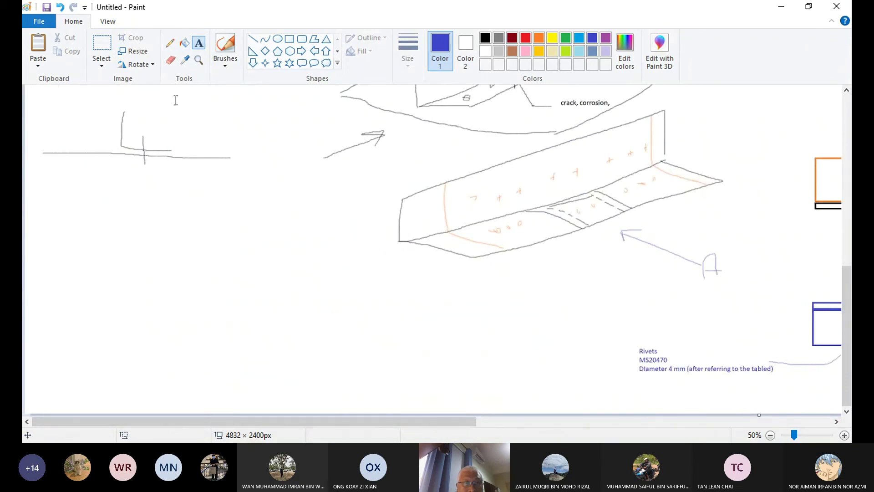
Below the sketch, type the heading 'We need to check' and item 1 about the doubler being strong enough to restore the damaged parts
{"action": "left_click", "coordinate": [122, 279]}
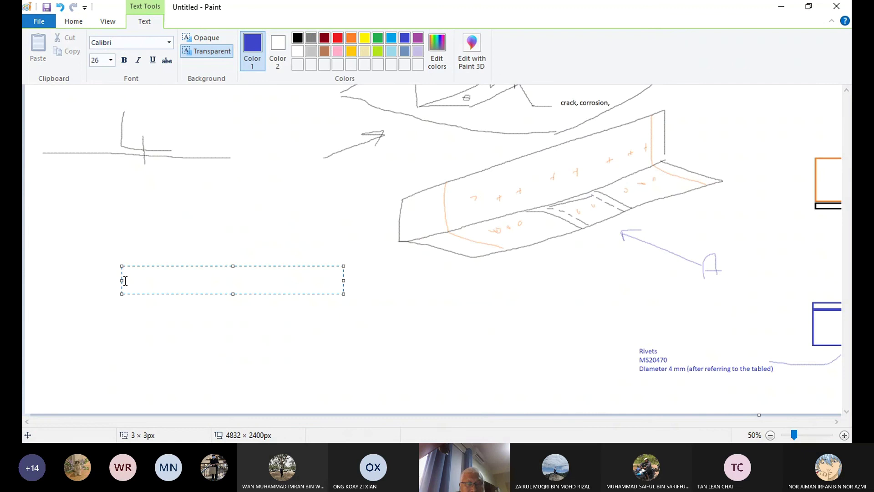
{"action": "type", "text": "We need to check"}
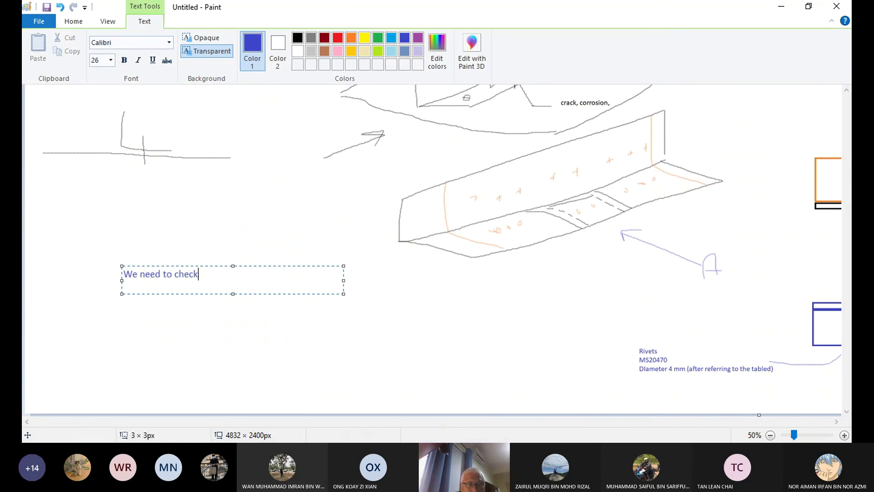
{"action": "key", "text": "Return"}
{"action": "type", "text": "1. "}
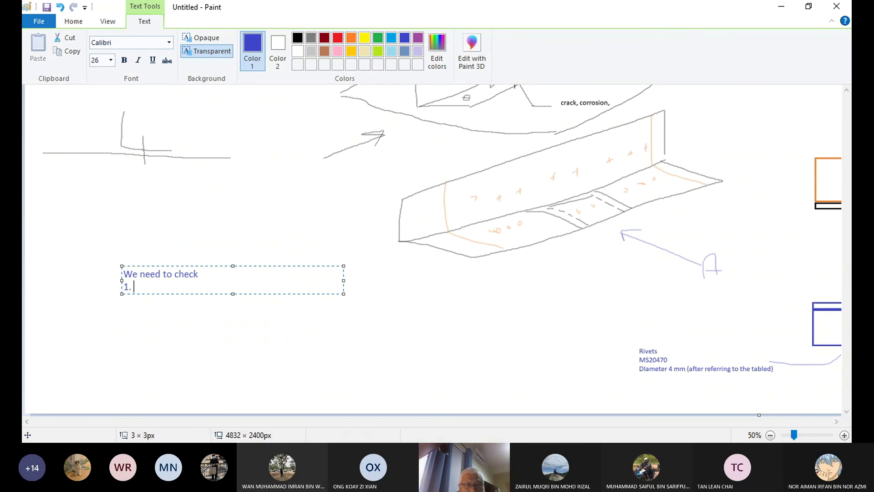
{"action": "type", "text": "dou"}
{"action": "type", "text": "bler, it is"}
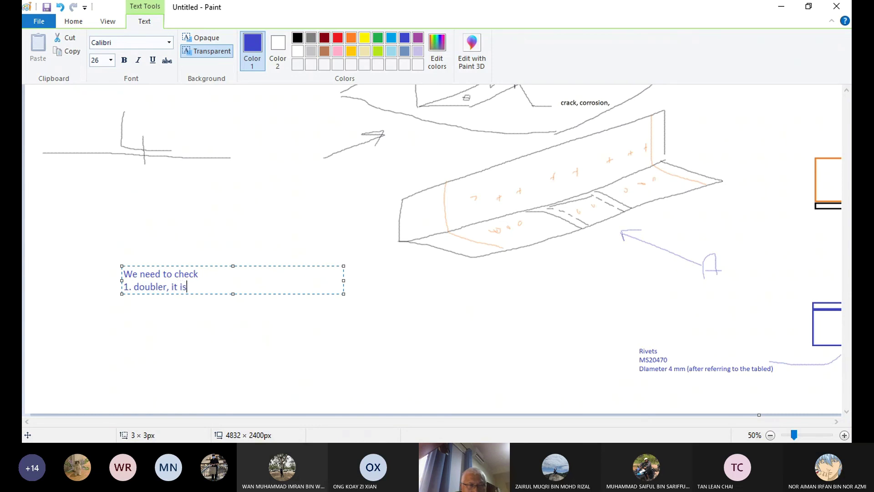
{"action": "type", "text": " sh"}
{"action": "key", "text": "ctrl+z"}
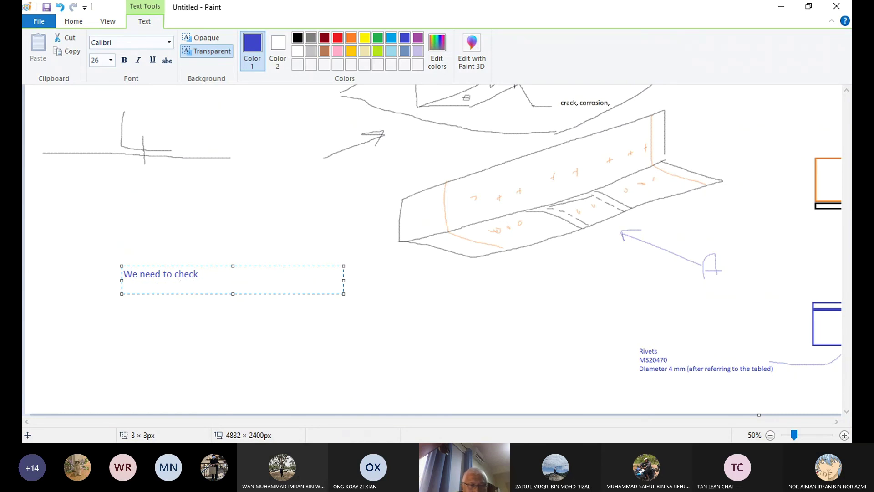
{"action": "key", "text": "ctrl+y"}
{"action": "key", "text": "BackSpace"}
{"action": "type", "text": "trong"}
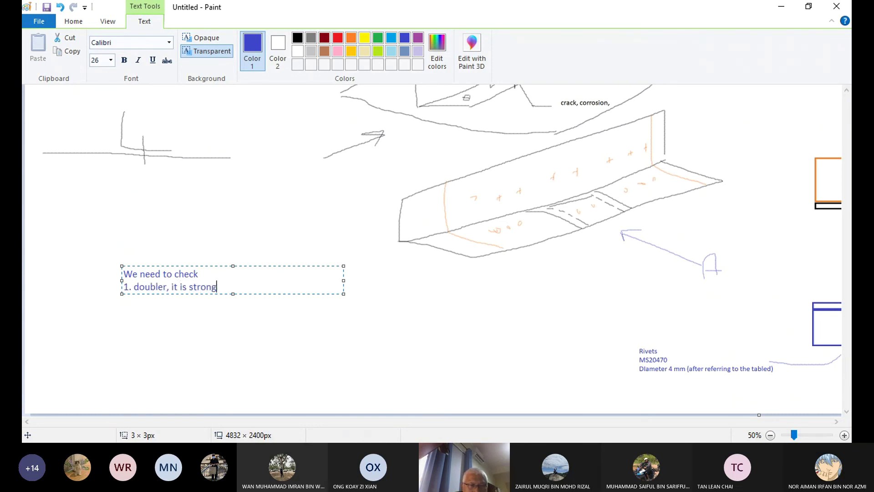
{"action": "type", "text": " to restore the org"}
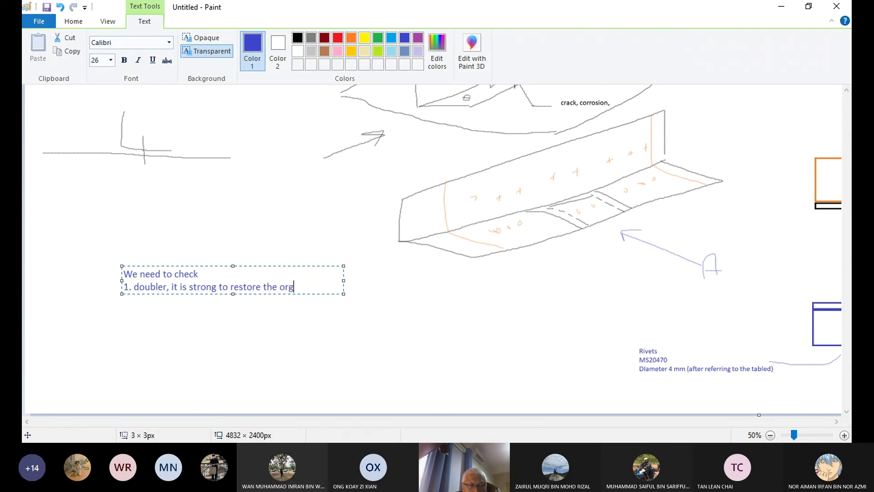
{"action": "key", "text": "BackSpace"}
{"action": "key", "text": "BackSpace"}
{"action": "key", "text": "BackSpace"}
{"action": "type", "text": "damage "}
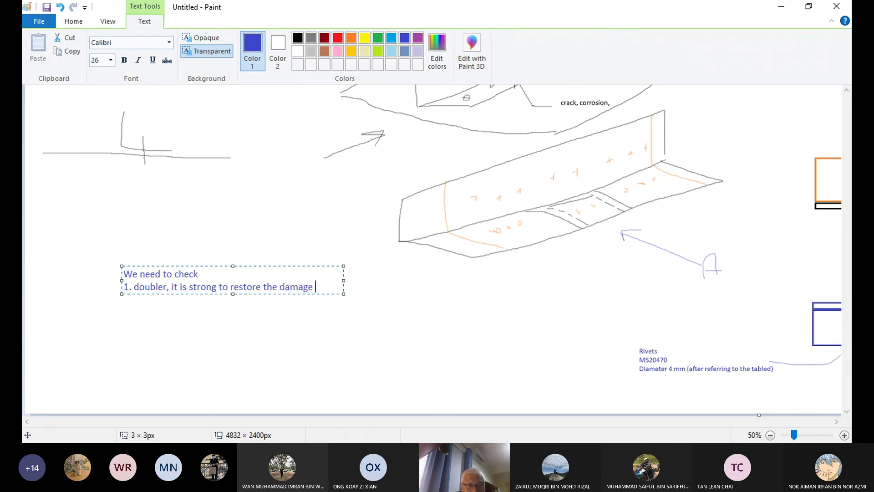
{"action": "type", "text": "part"}
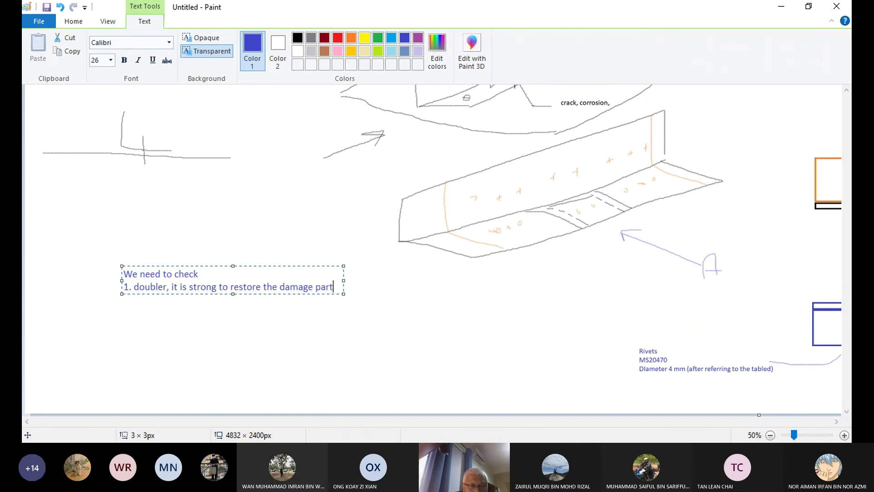
{"action": "type", "text": "s"}
Add item 2 asking whether the rivets will be able to 'take tje shear force'
{"action": "key", "text": "Return"}
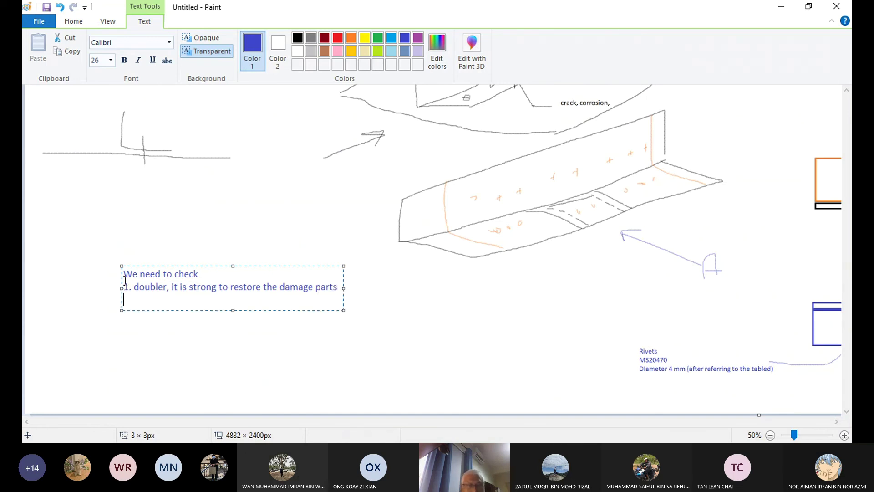
{"action": "type", "text": "2."}
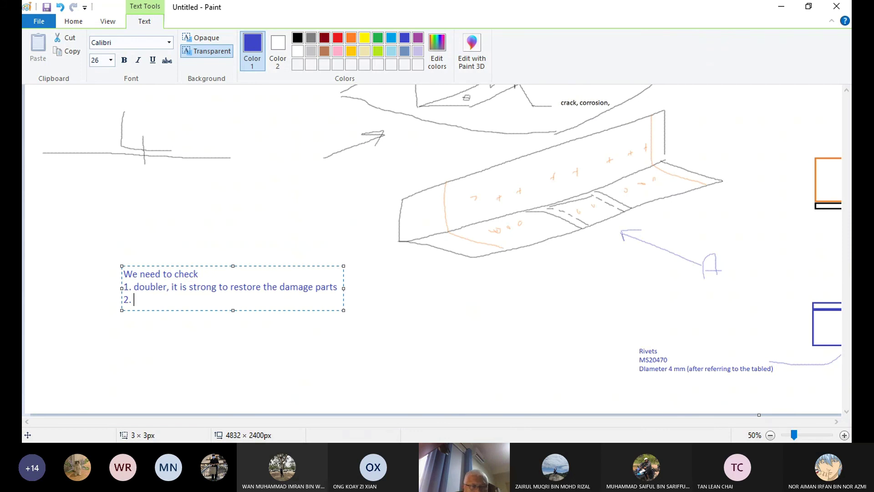
{"action": "type", "text": " rivets, "}
{"action": "type", "text": "is the"}
{"action": "key", "text": "BackSpace"}
{"action": "key", "text": "BackSpace"}
{"action": "key", "text": "BackSpace"}
{"action": "key", "text": "BackSpace"}
{"action": "key", "text": "BackSpace"}
{"action": "key", "text": "BackSpace"}
{"action": "key", "text": "BackSpace"}
{"action": "type", "text": "are the"}
{"action": "type", "text": " rivets"}
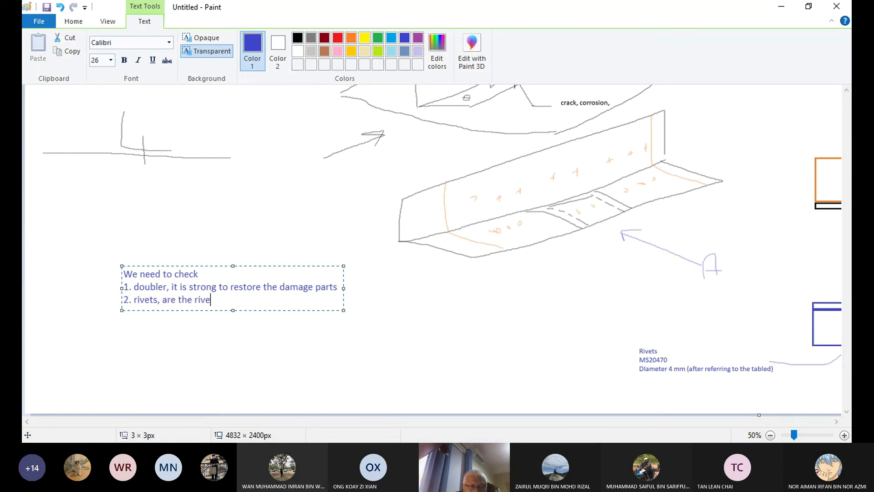
{"action": "type", "text": " will be able to atl"}
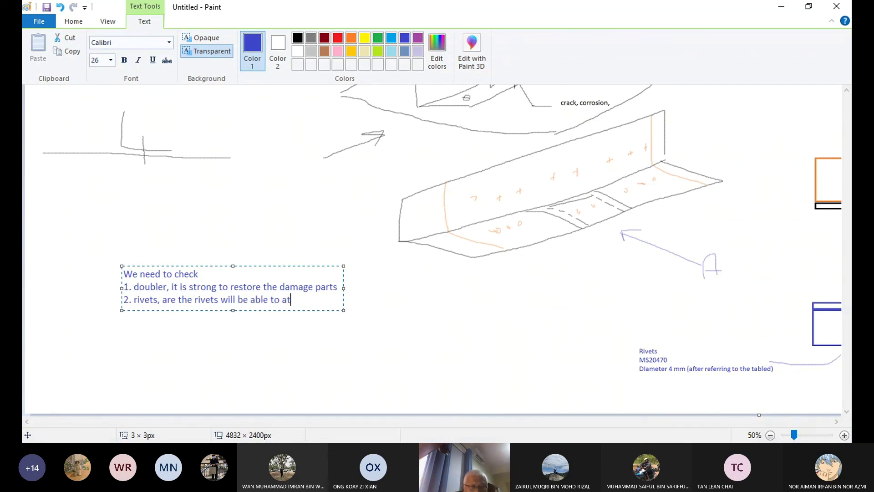
{"action": "key", "text": "BackSpace"}
{"action": "key", "text": "BackSpace"}
{"action": "key", "text": "BackSpace"}
{"action": "type", "text": "take tje shea"}
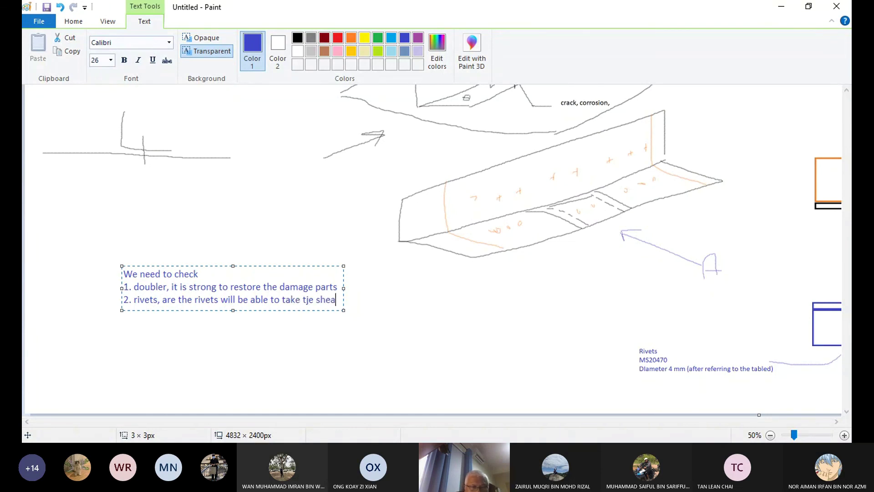
{"action": "type", "text": "r fo"}
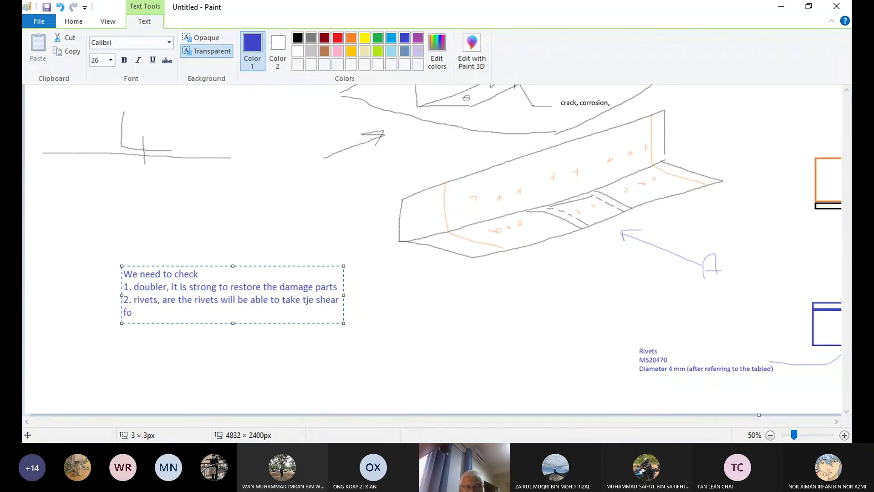
{"action": "type", "text": "rce"}
{"action": "key", "text": "Return"}
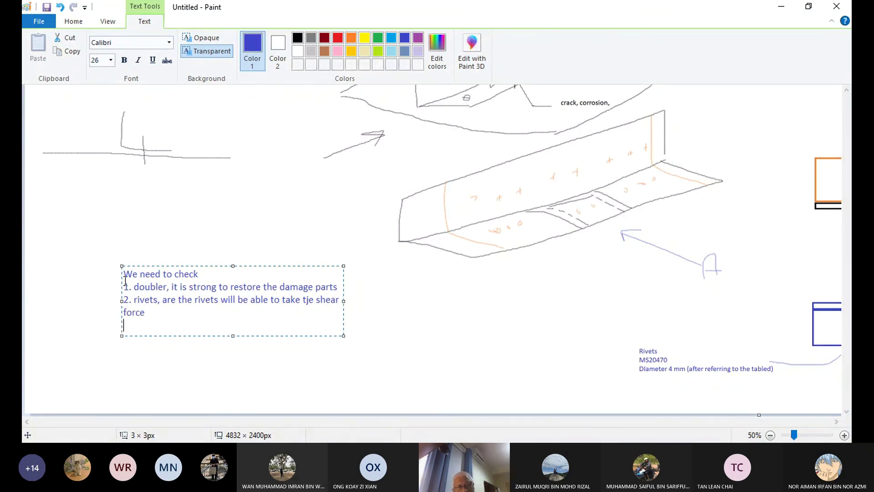
Type item 4: 'is the material able to withstand the forces from the rivets (bearing strength)'
{"action": "type", "text": "4"}
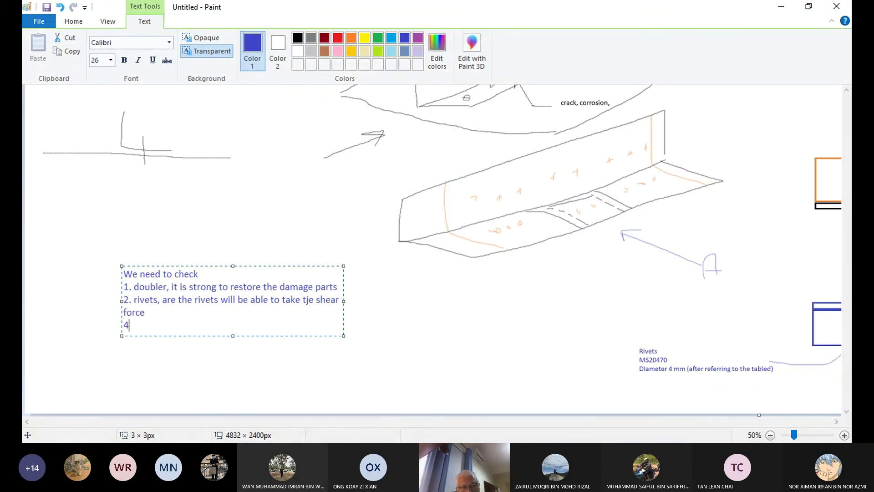
{"action": "type", "text": "."}
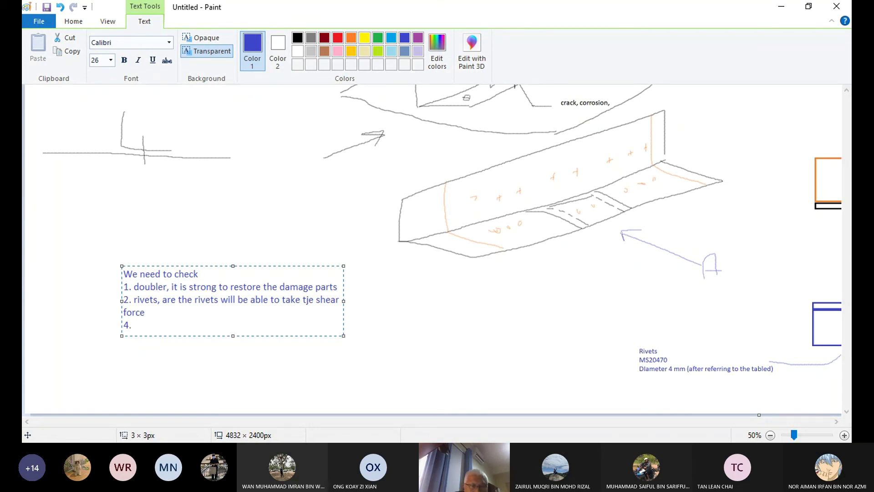
{"action": "type", "text": " is the ma"}
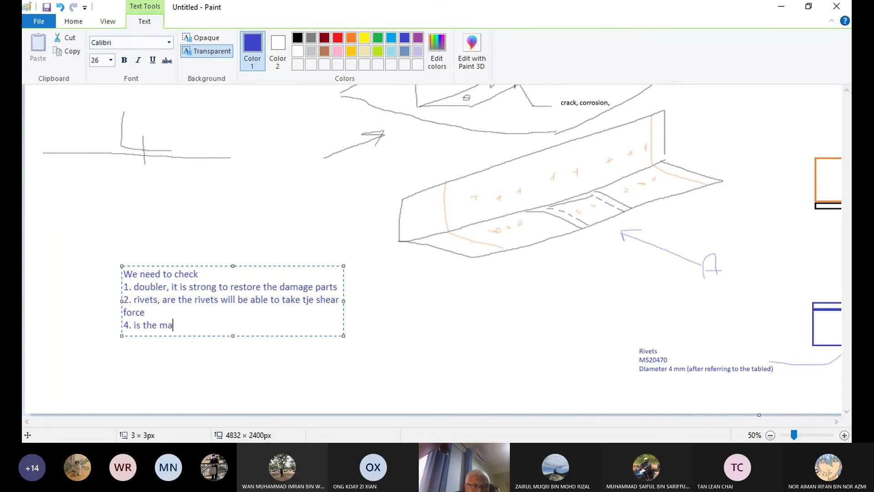
{"action": "type", "text": "terial able "}
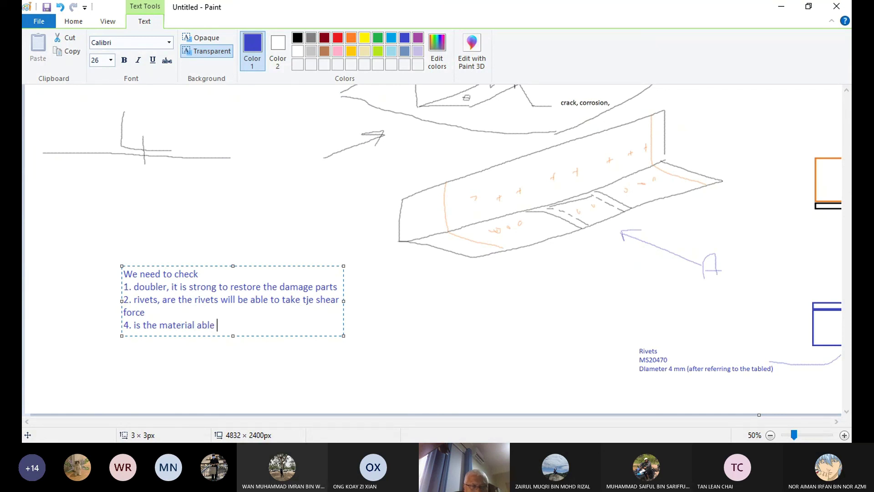
{"action": "type", "text": "to withstand the"}
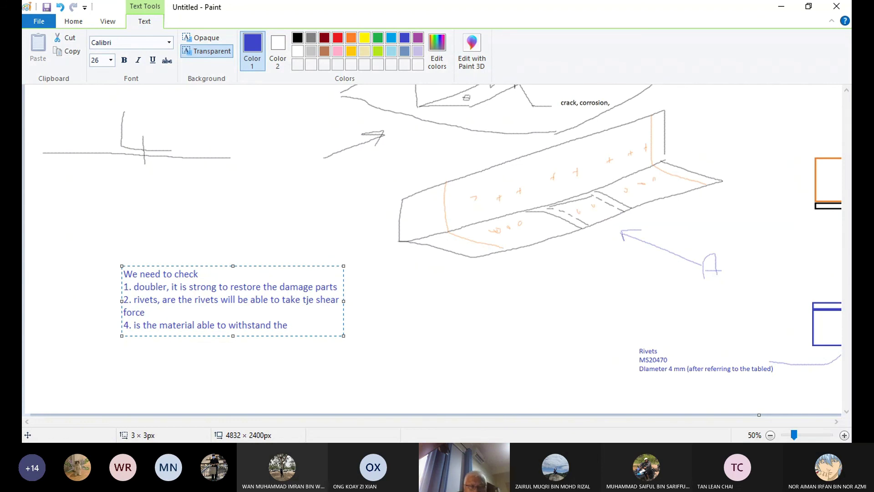
{"action": "type", "text": "f"}
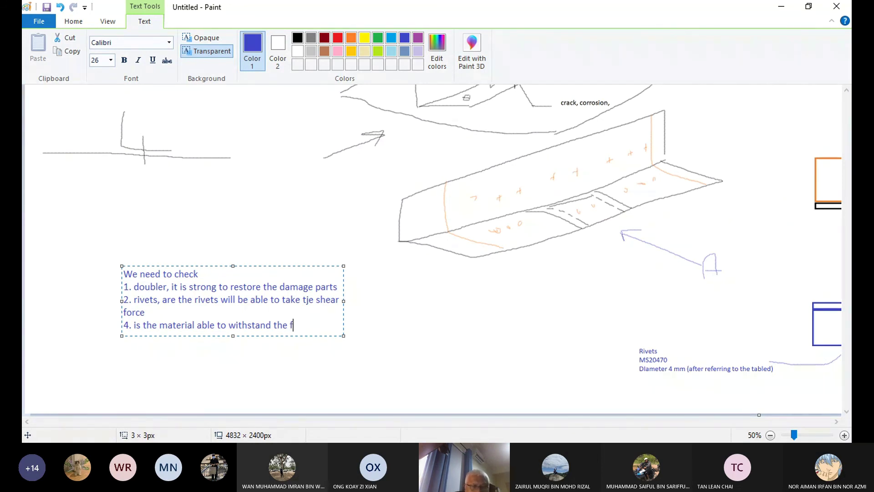
{"action": "type", "text": "os"}
{"action": "key", "text": "BackSpace"}
{"action": "type", "text": "rces from the "}
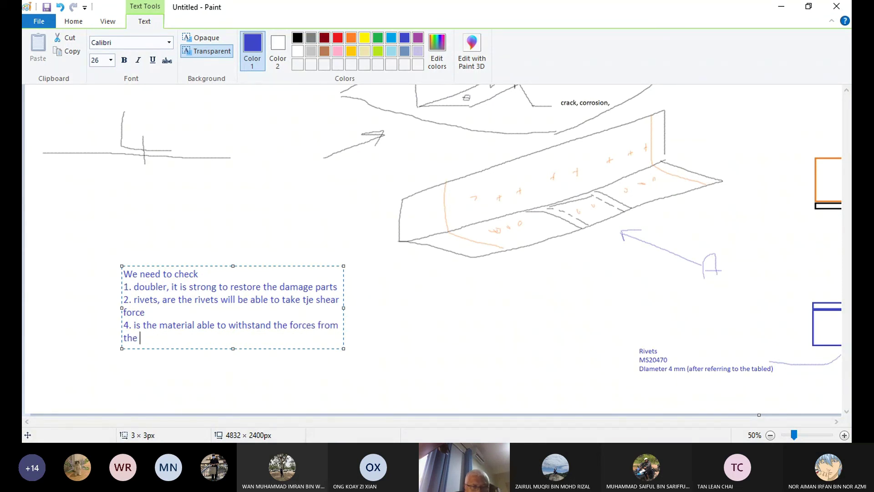
{"action": "type", "text": "rice"}
{"action": "key", "text": "BackSpace"}
{"action": "key", "text": "BackSpace"}
{"action": "type", "text": "vets "}
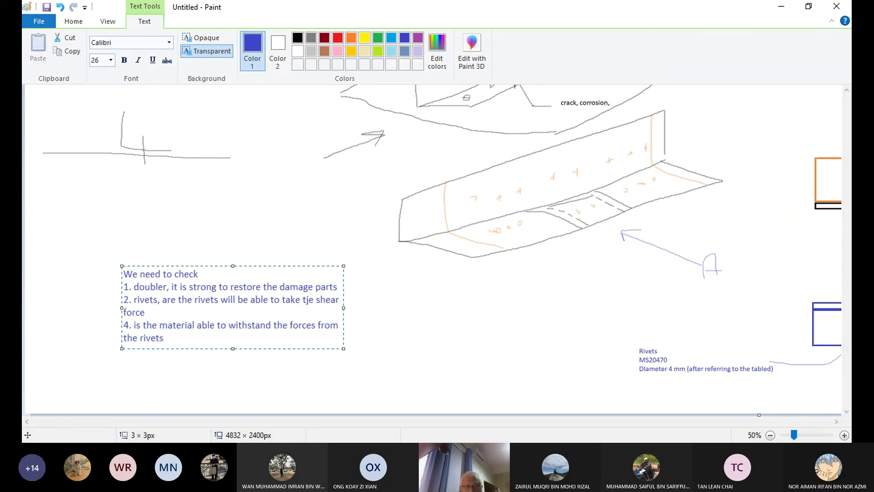
{"action": "type", "text": "(be"}
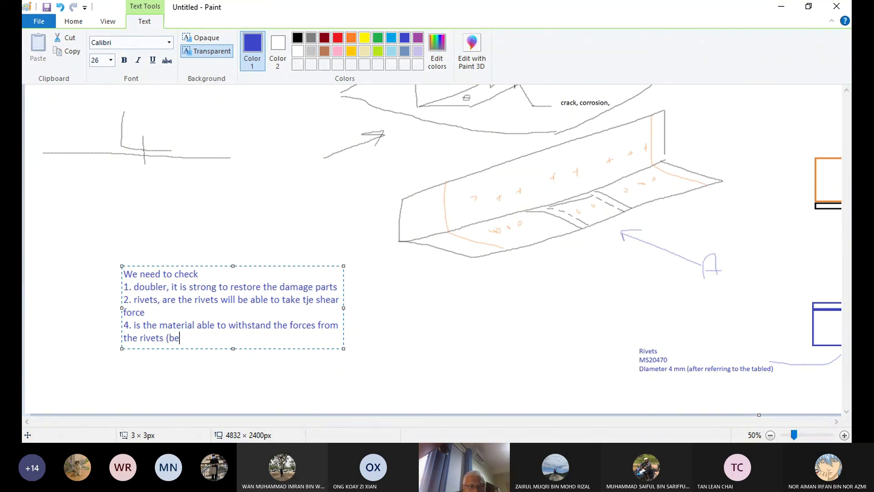
{"action": "type", "text": "aring s"}
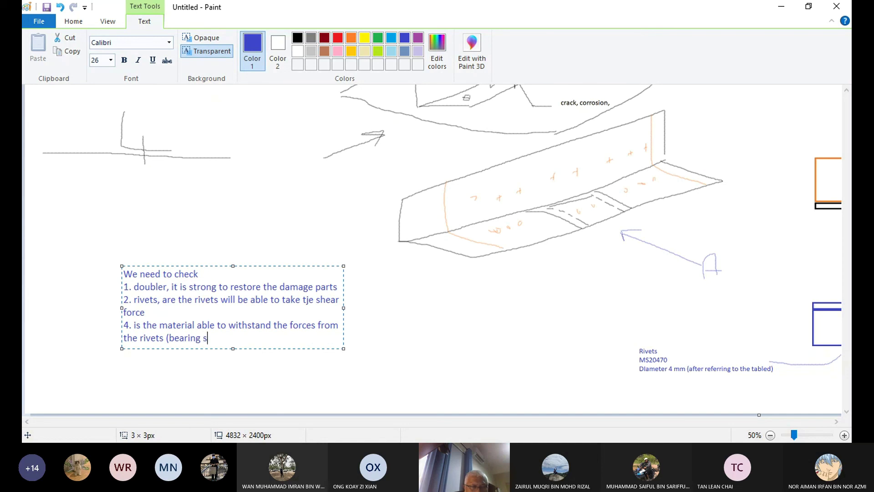
{"action": "type", "text": "trengtg"}
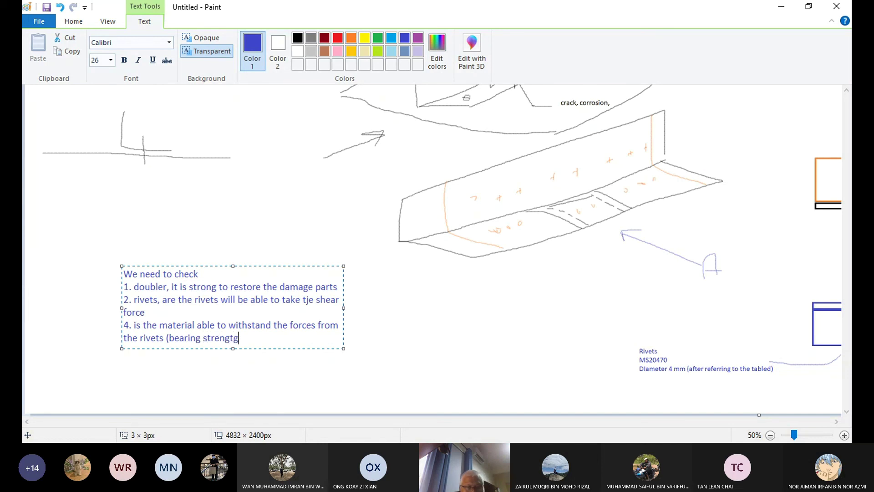
{"action": "key", "text": "BackSpace"}
{"action": "key", "text": "BackSpace"}
{"action": "type", "text": "th"}
{"action": "type", "text": ")"}
{"action": "key", "text": "Return"}
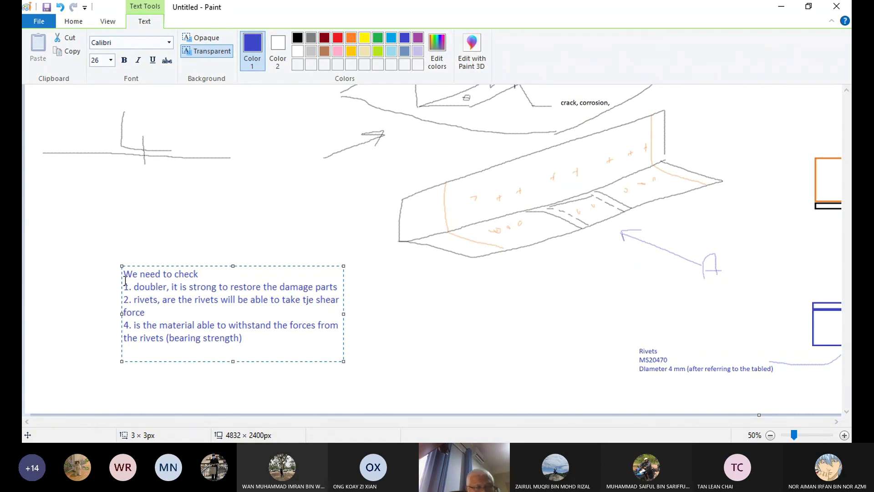